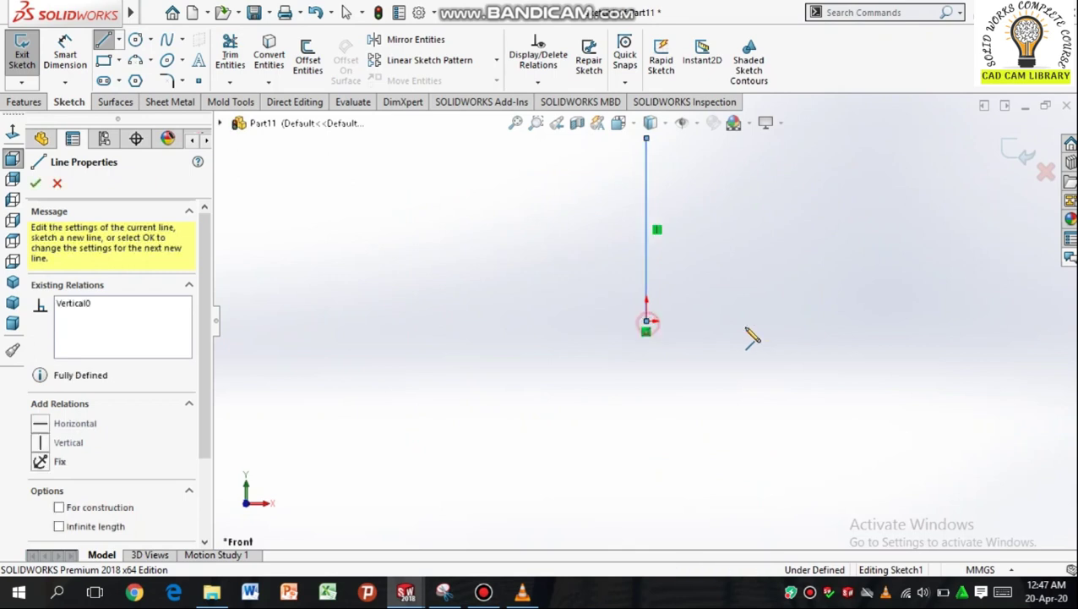
- Draw a base line about 138 mm from the origin, the right end edge, a 45° slope inward, a horizontal shelf and a raised block
left_click(1023, 321)
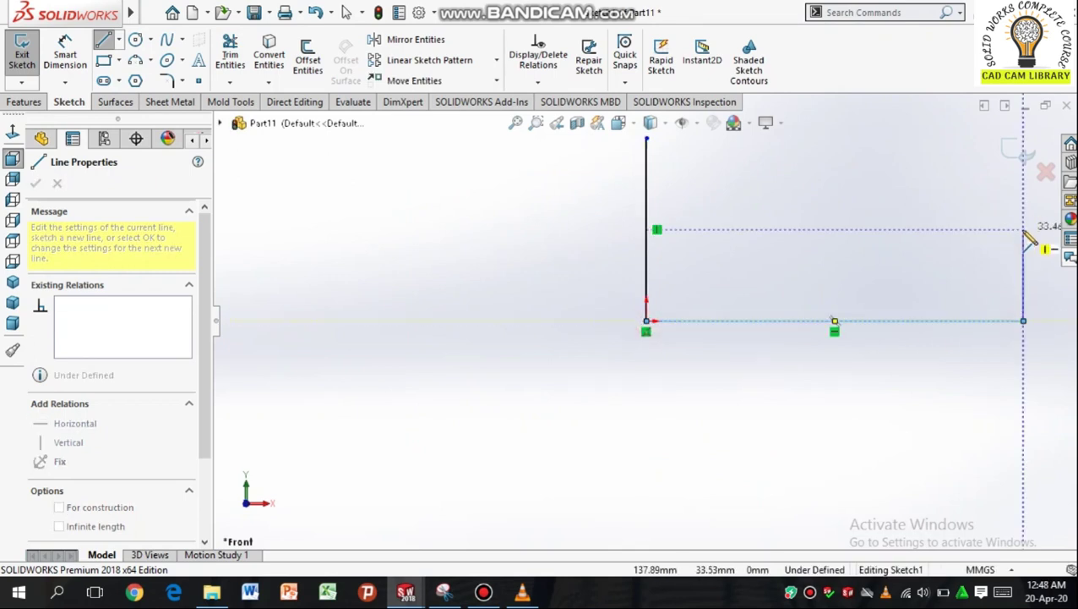
left_click(1023, 221)
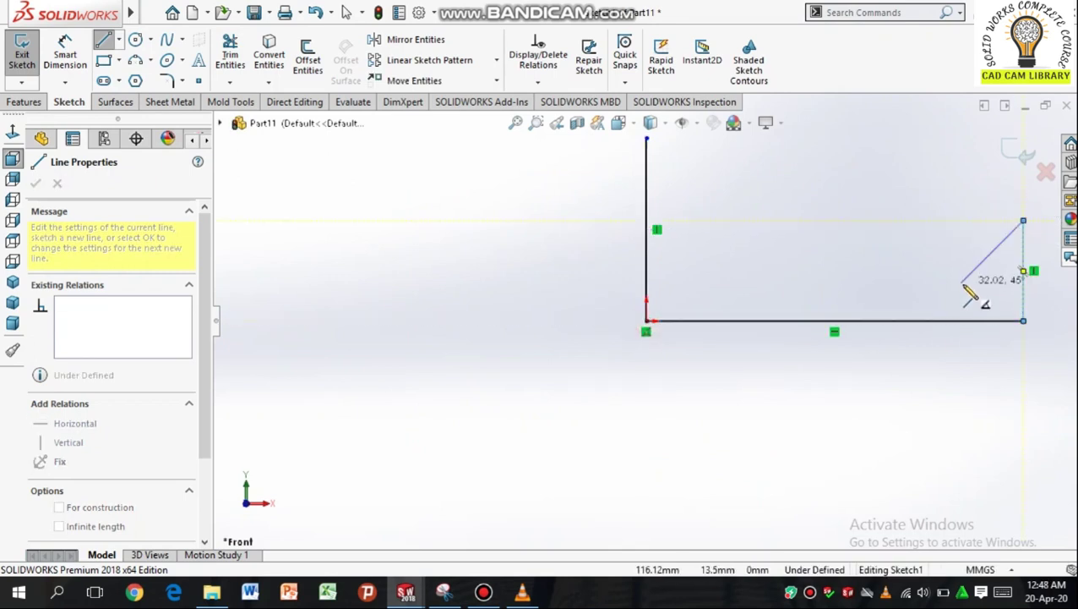
left_click(963, 284)
left_click(879, 282)
left_click(879, 242)
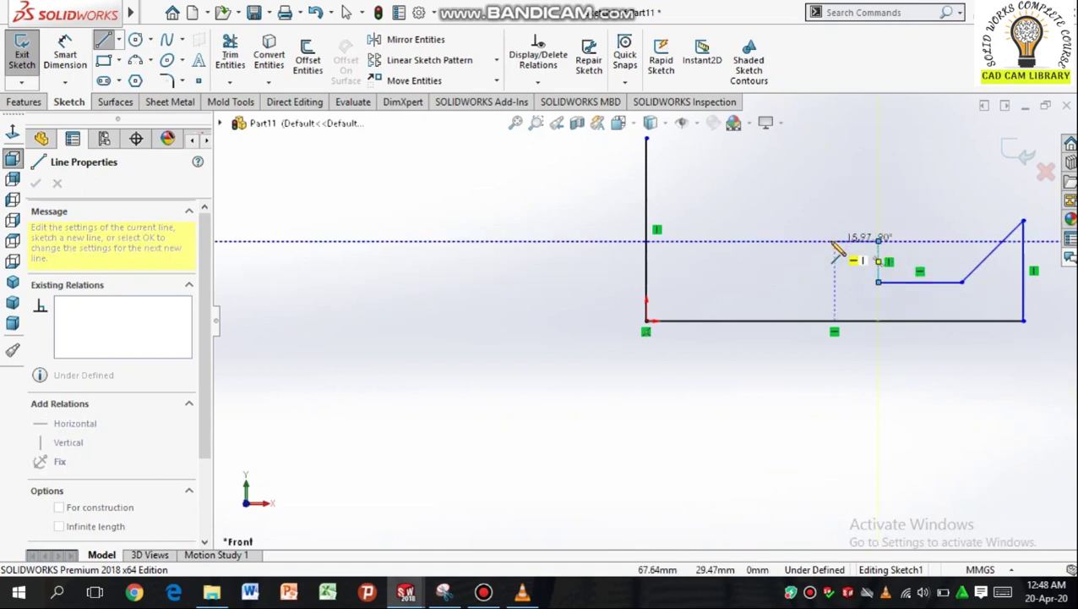
left_click(830, 242)
left_click(829, 271)
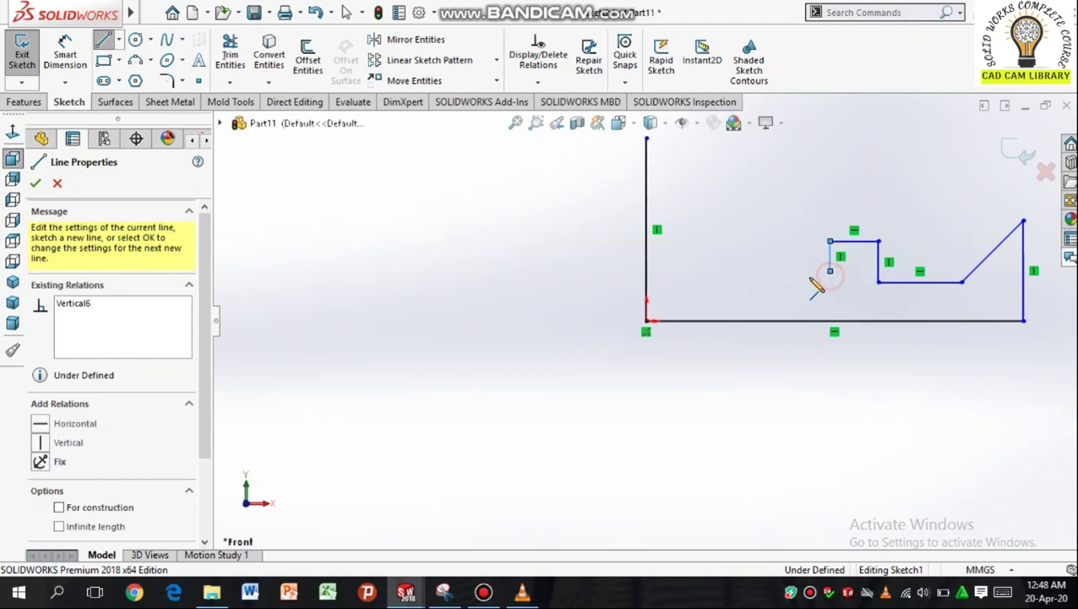
- Continue the profile with a recess, a second raised block, a narrow groove and a tall wall, closing it at the left line's upper end
left_click(761, 270)
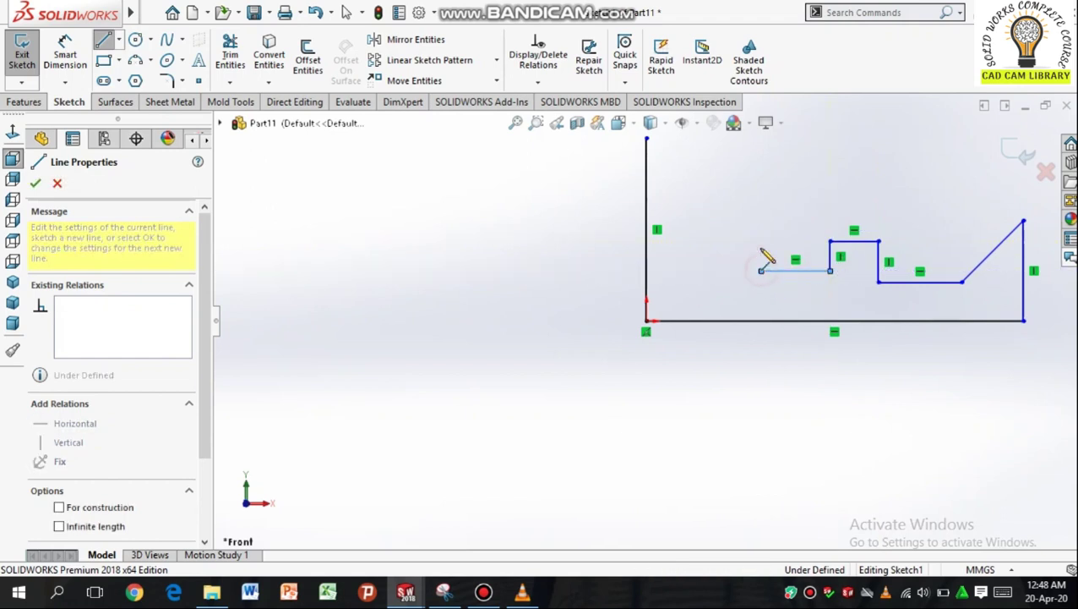
left_click(708, 221)
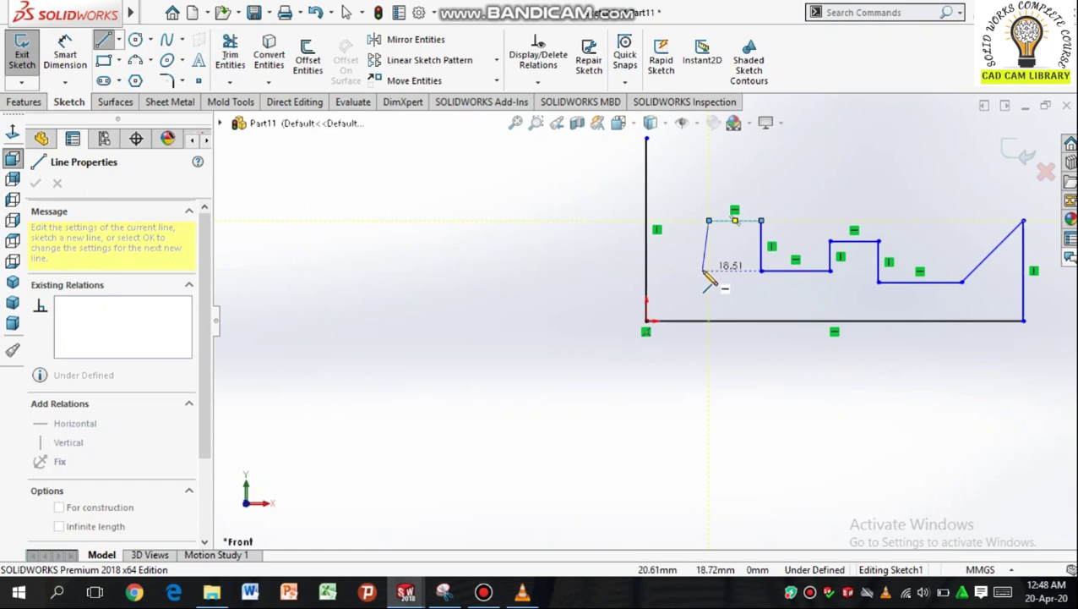
left_click(709, 261)
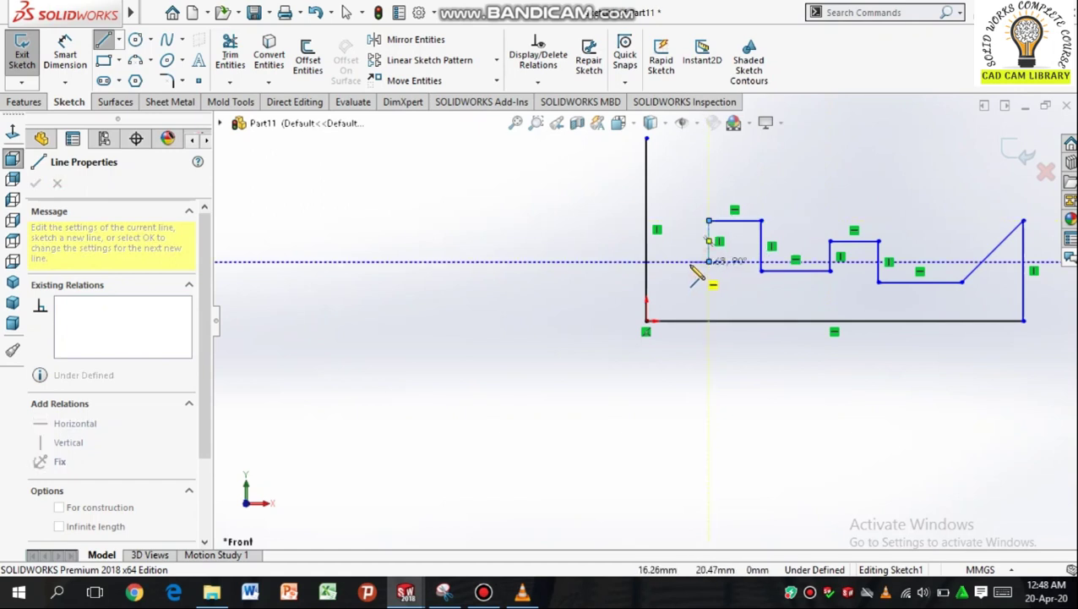
left_click(685, 261)
left_click(681, 139)
left_click(647, 138)
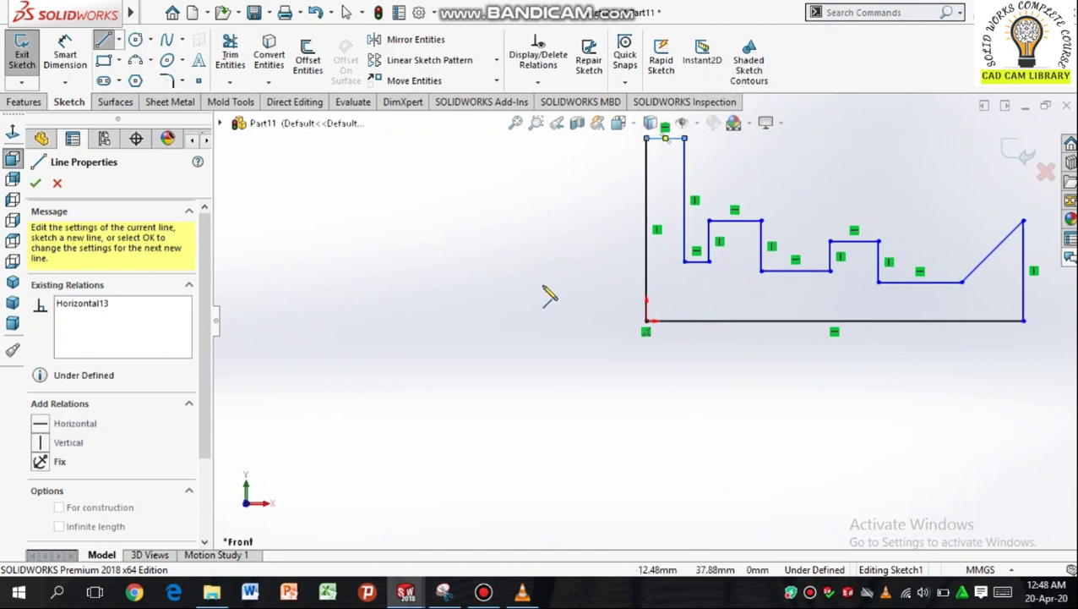
- Sketch a circle about 77 mm in diameter just beyond the sloped end of the profile
scroll(630, 283, "up", 2)
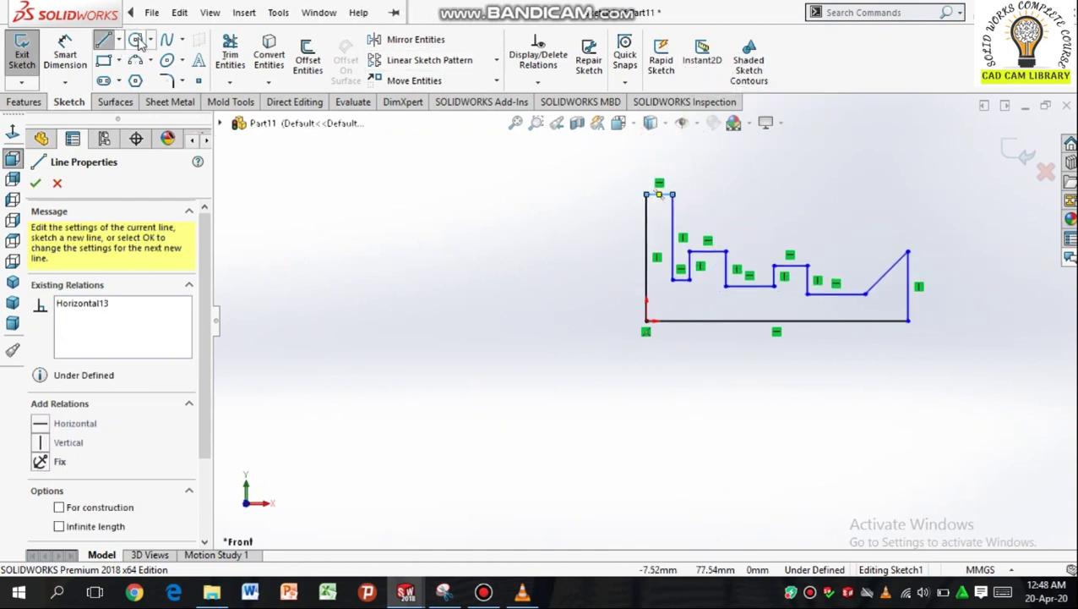
left_click(135, 40)
scroll(981, 296, "down", 2)
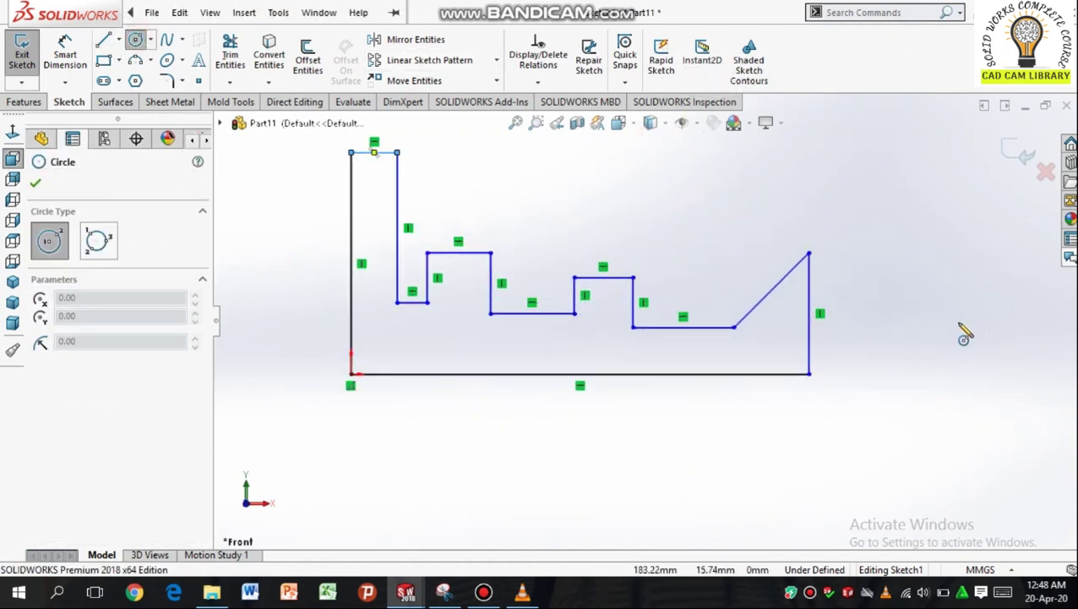
left_click(973, 302)
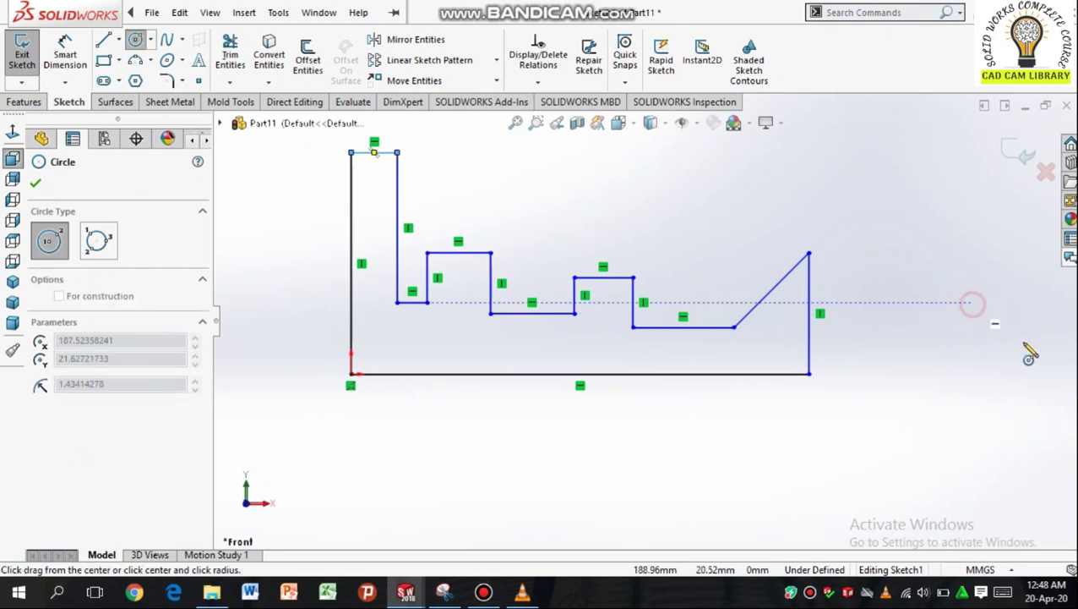
left_click(1059, 411)
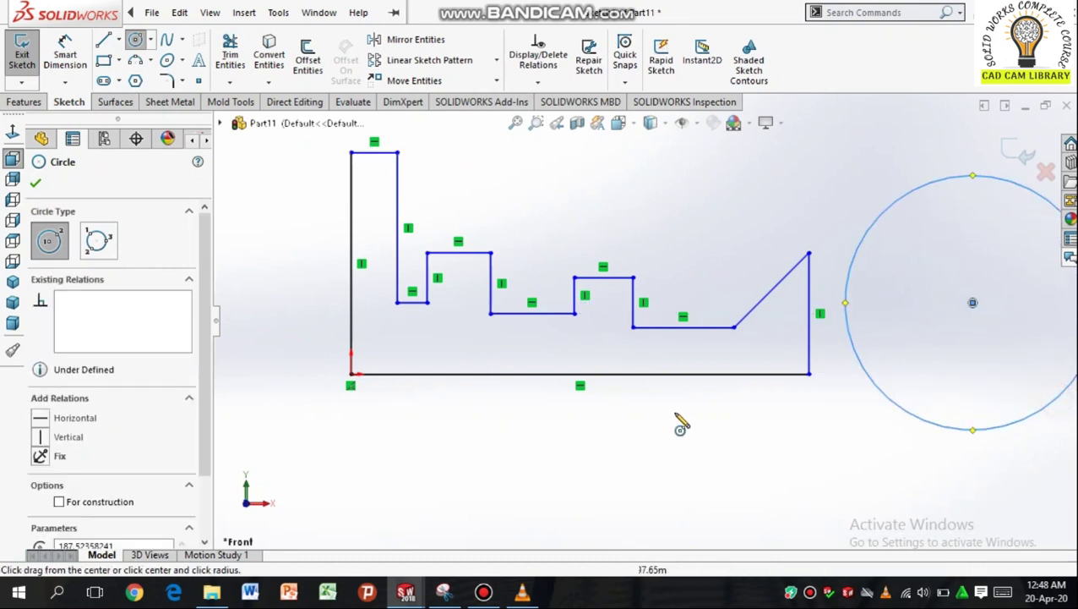
- Draw a vertical centerline across the circle from its uppermost to its lowest quadrant point
left_click(118, 40)
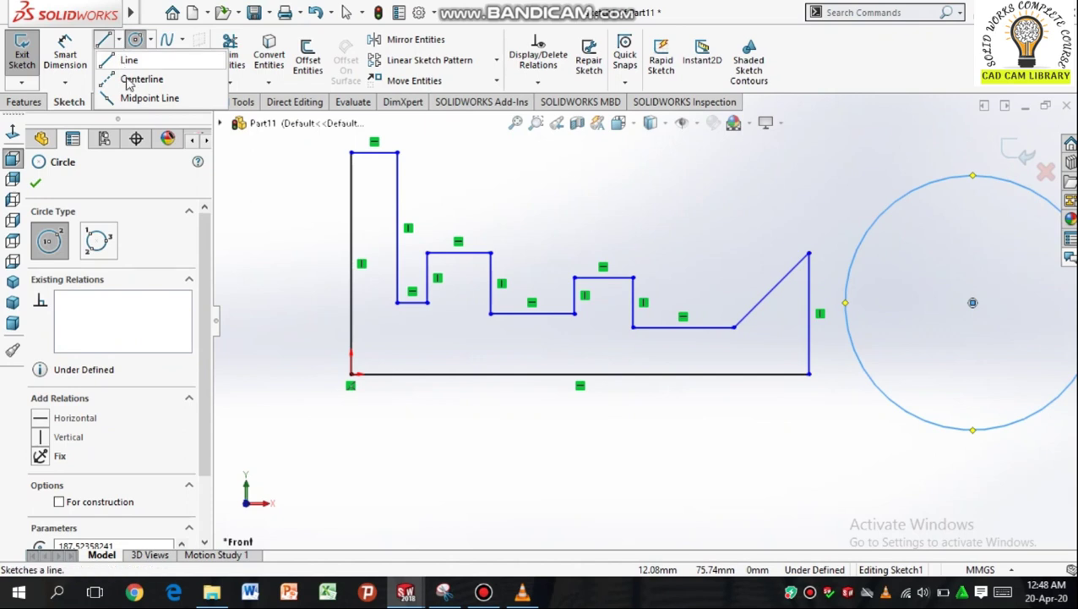
left_click(973, 176)
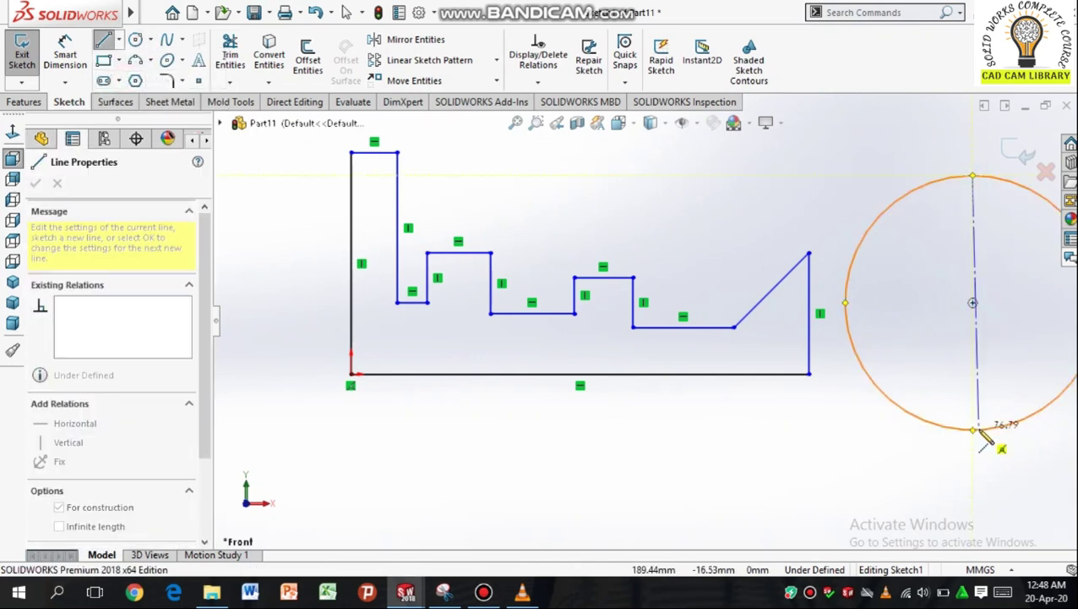
left_click(973, 429)
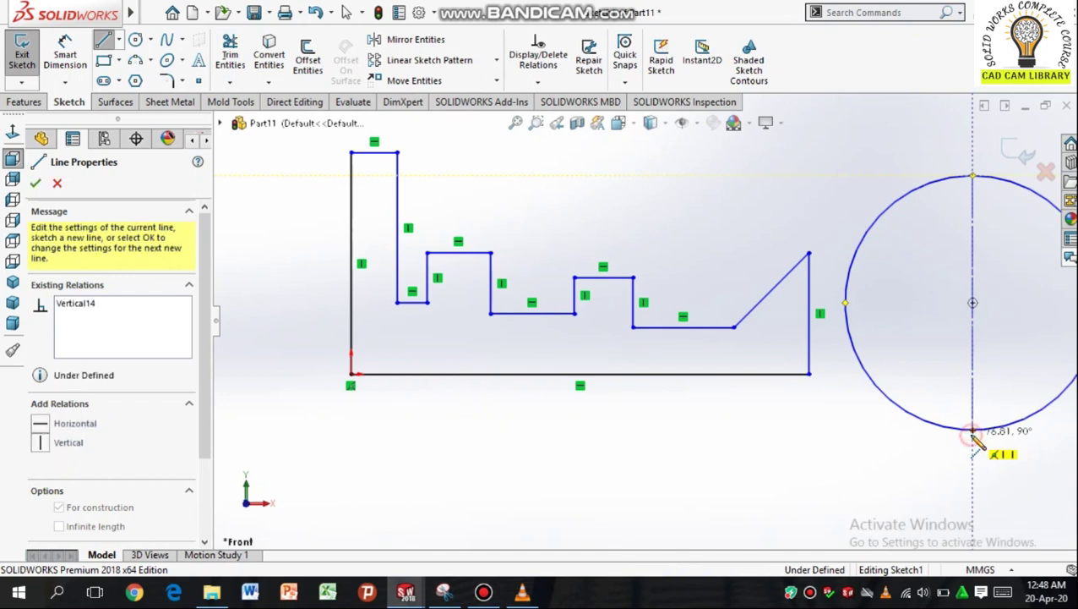
right_click(785, 480)
left_click(824, 403)
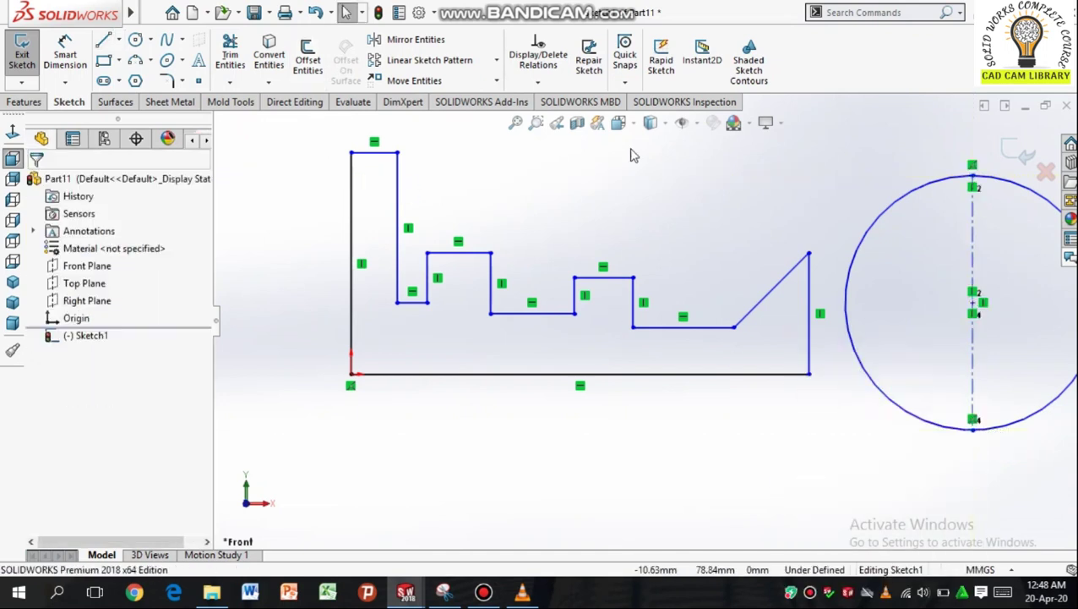
- Trim away the circle's right half and close the remaining arc with a solid vertical line between its endpoints
left_click(230, 55)
scroll(918, 268, "up", 2)
left_click_drag(917, 268, 994, 355)
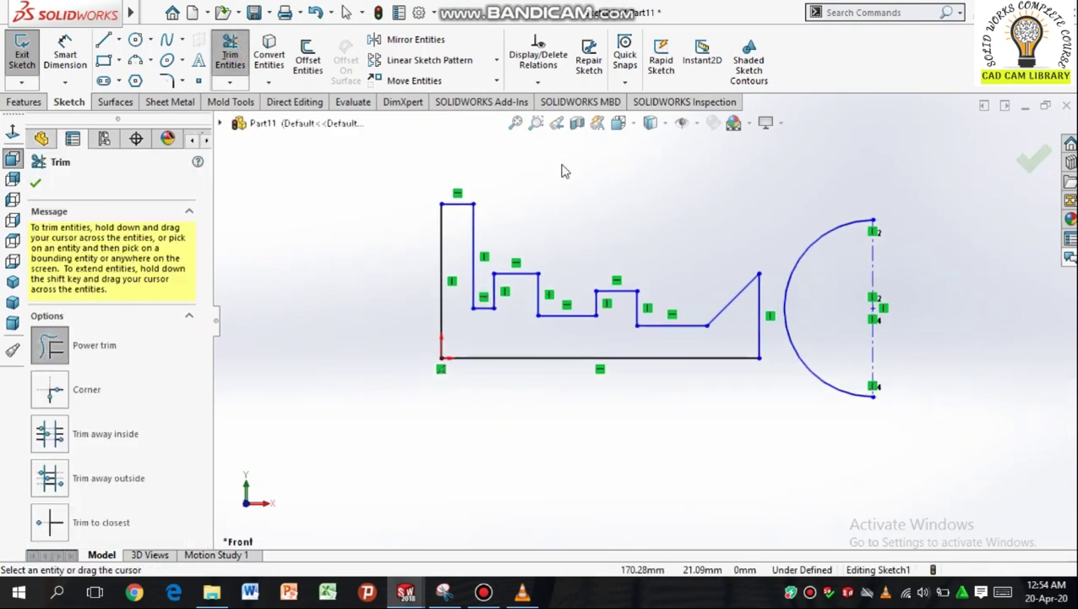
left_click(107, 40)
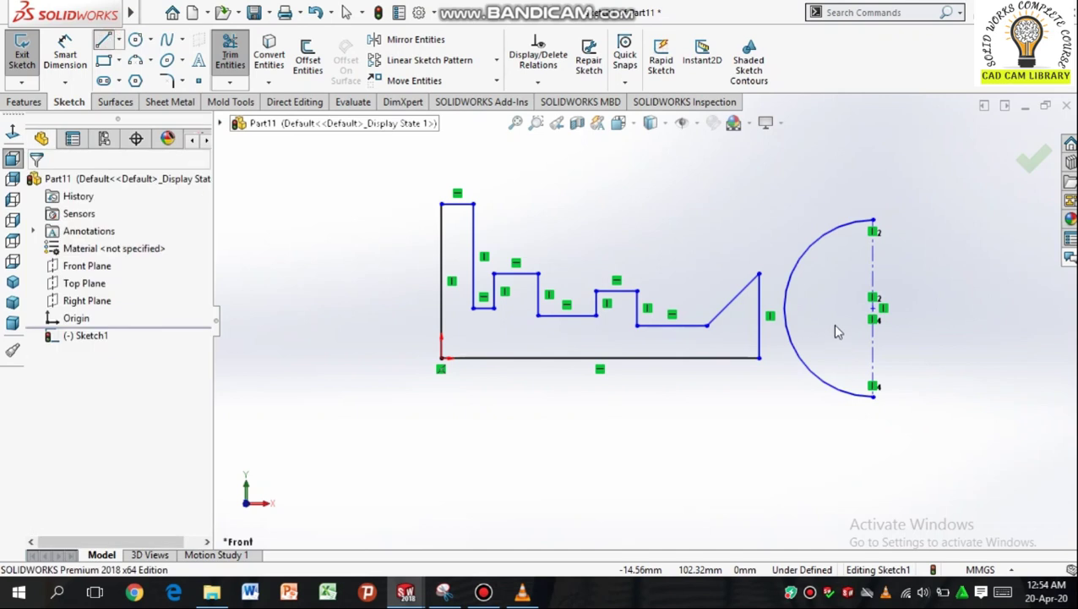
mouse_move(873, 221)
left_mouse_down()
mouse_move(891, 372)
mouse_move(875, 396)
left_mouse_up()
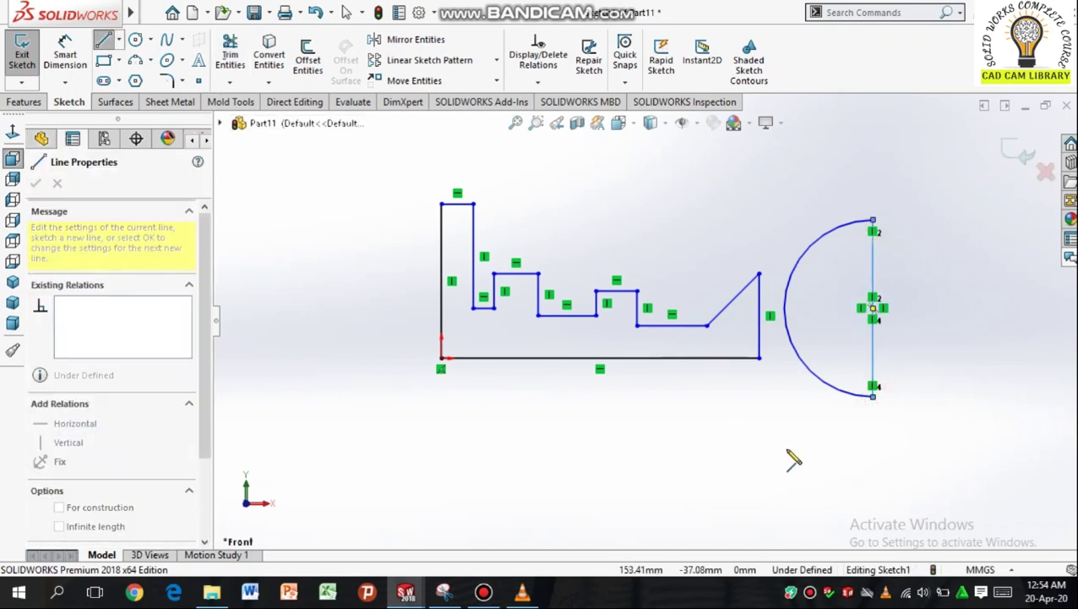
- Extrude the stepped profile and the half circle together as a blind boss 60 mm deep
left_click(19, 102)
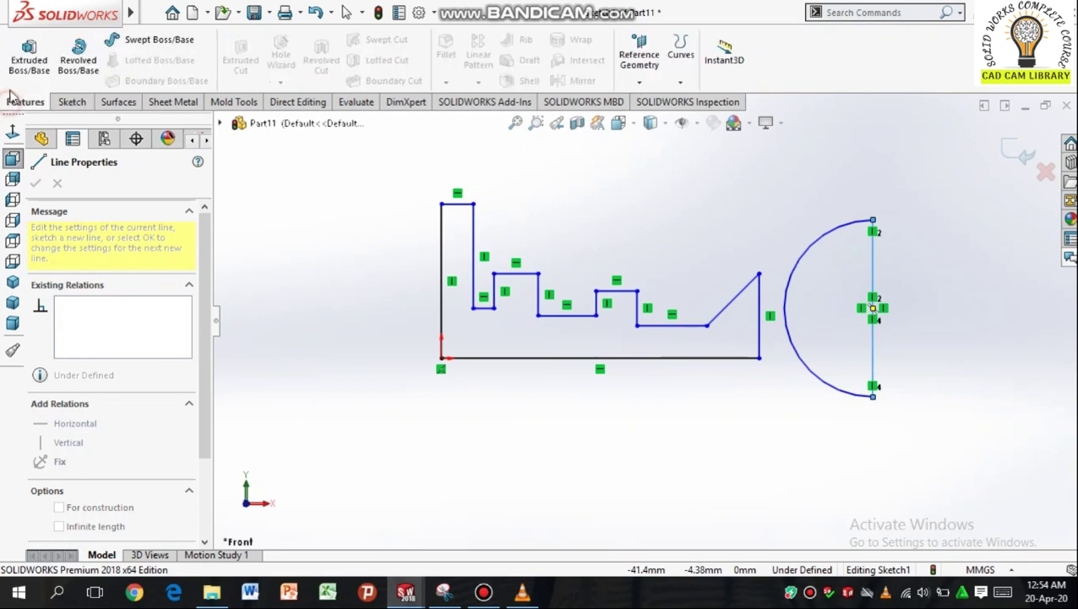
left_click(27, 64)
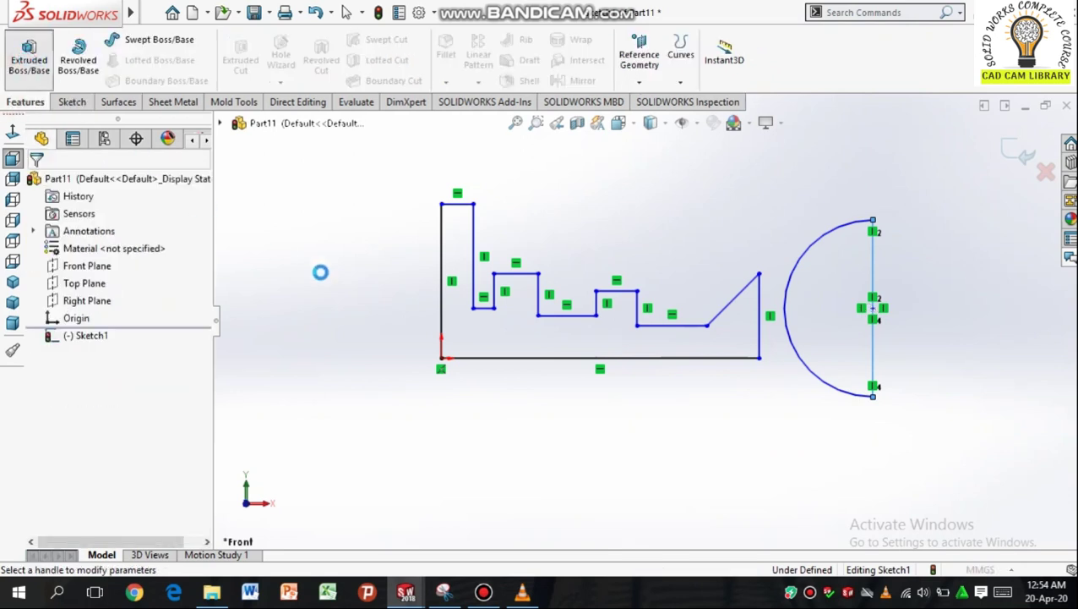
left_click(154, 332)
type("50")
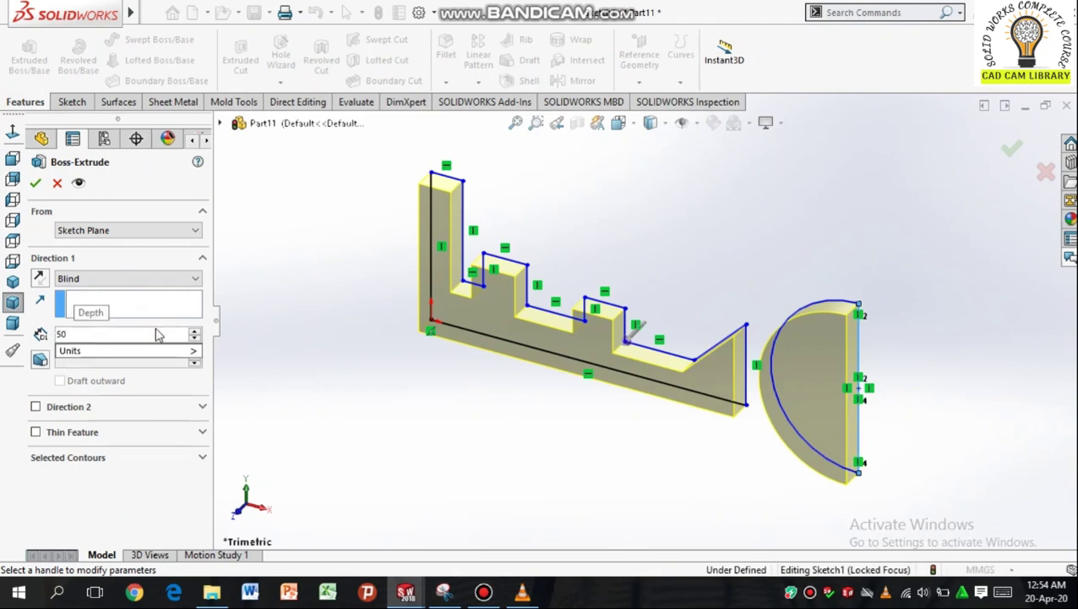
key("Return")
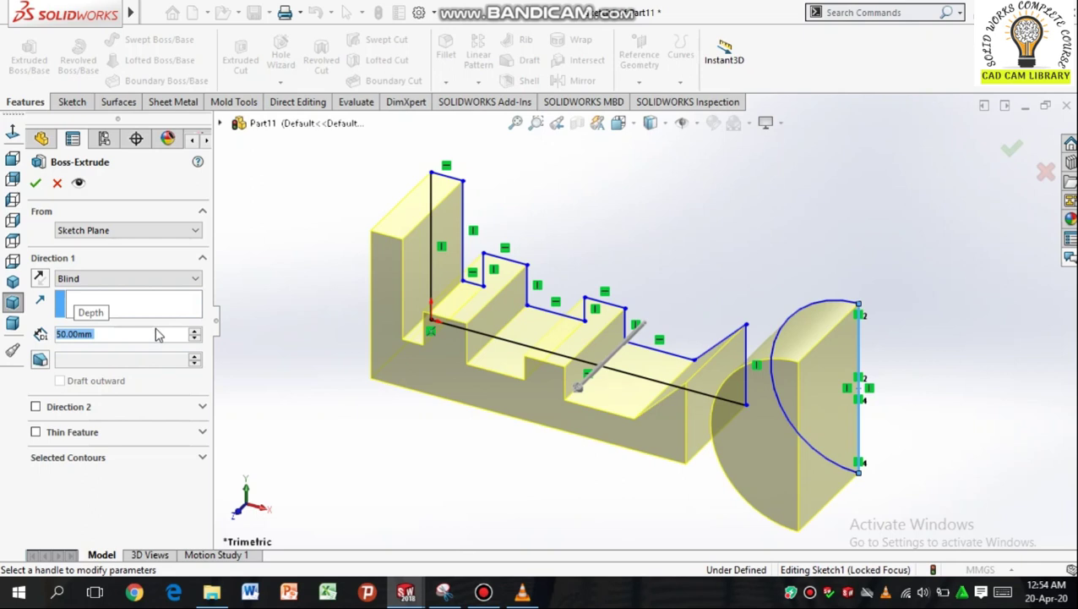
type("60")
key("Return")
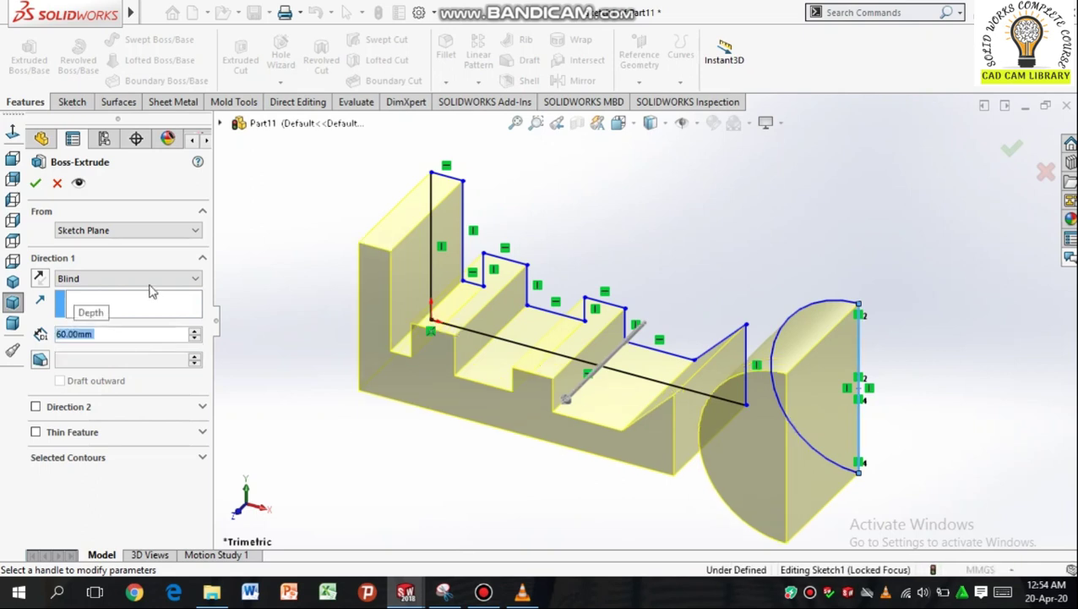
left_click(37, 183)
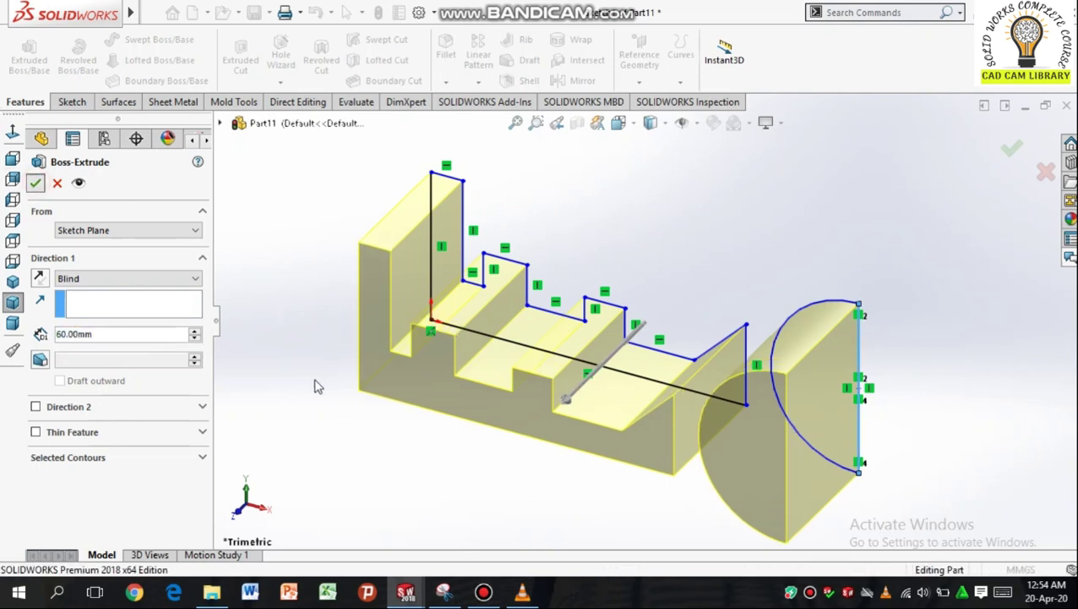
- Start a new sketch on the outer face of the stepped body's tall end wall
middle_click_drag(306, 333, 378, 428)
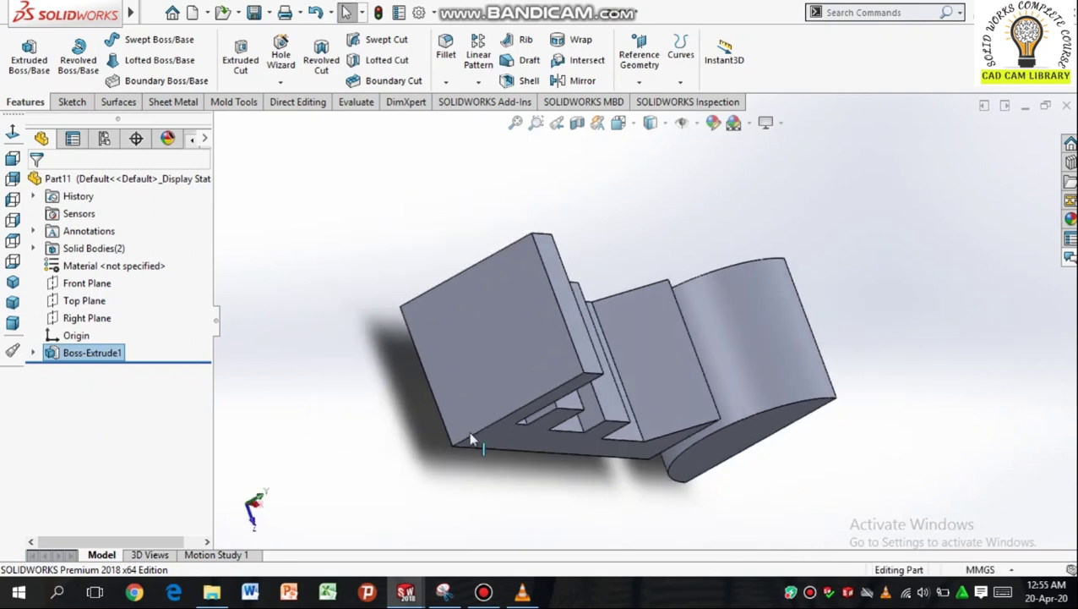
left_click(507, 311)
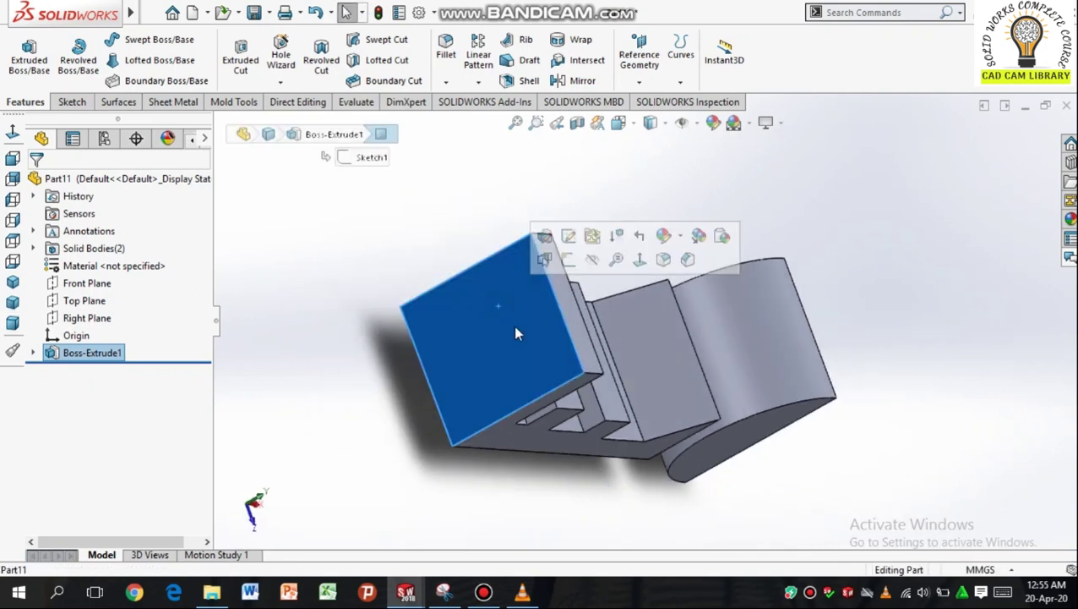
left_click(71, 102)
left_click(21, 47)
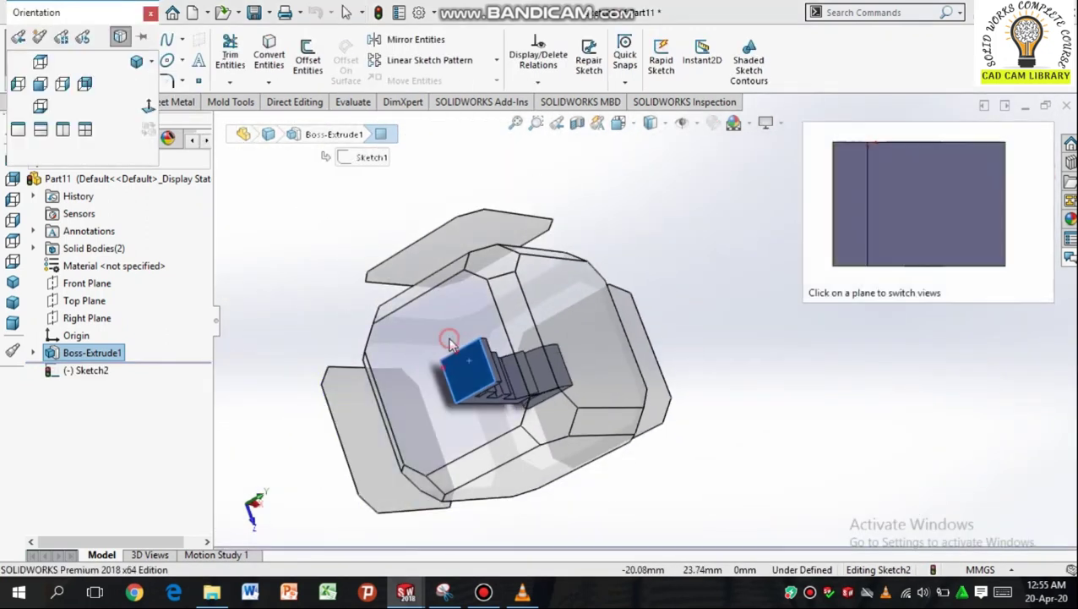
- With the Left view facing the end wall, sketch a corner rectangle in the upper part of its outer face
key("ctrl+8")
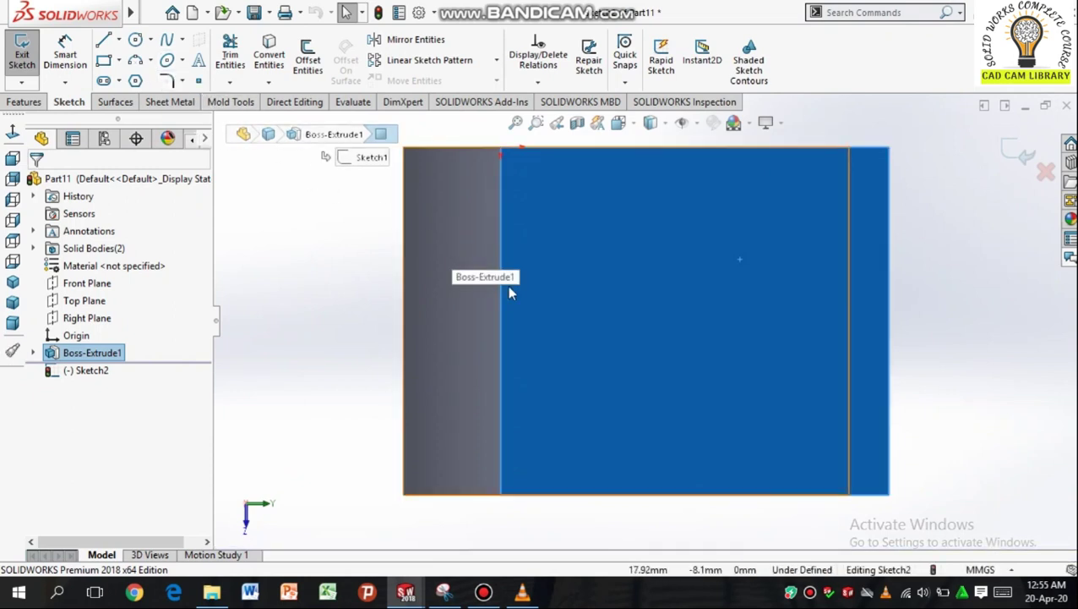
mouse_move(513, 296)
middle_mouse_down()
mouse_move(498, 335)
mouse_move(626, 263)
middle_mouse_up()
scroll(625, 264, "up", 2)
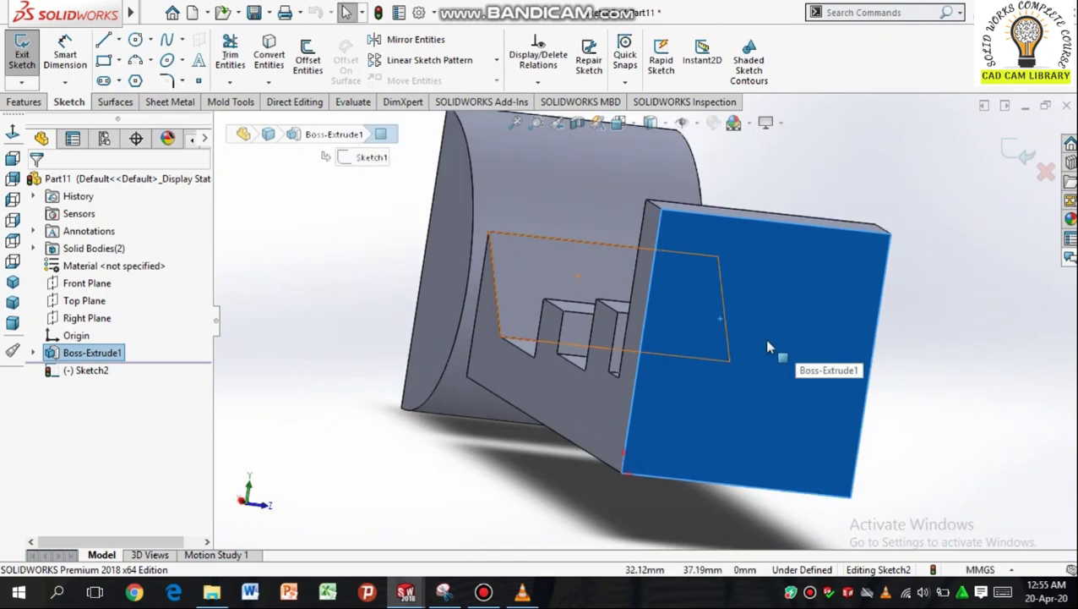
key("space")
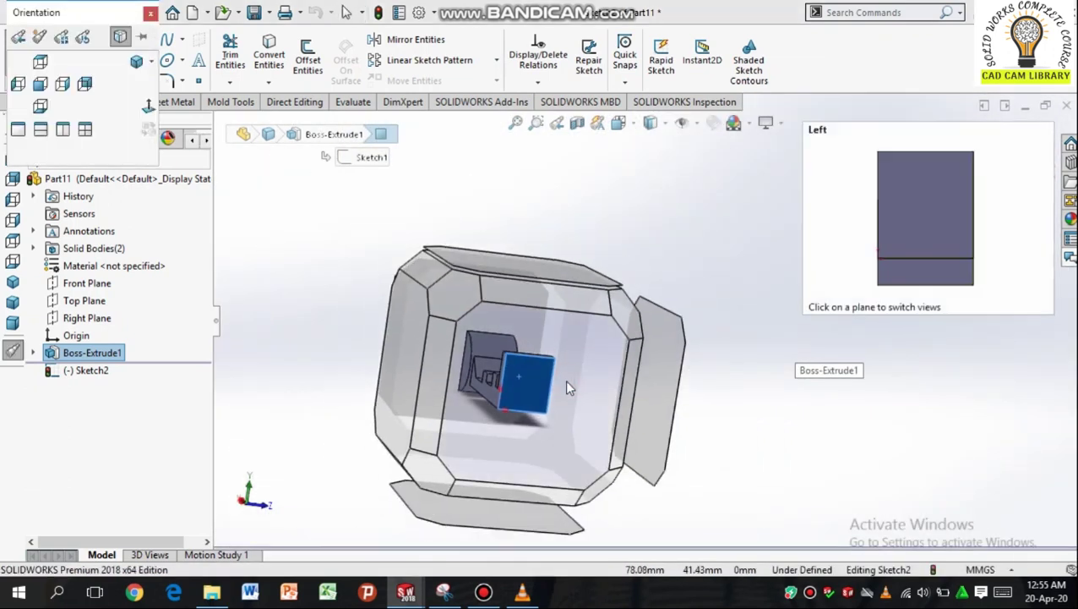
left_click(568, 387)
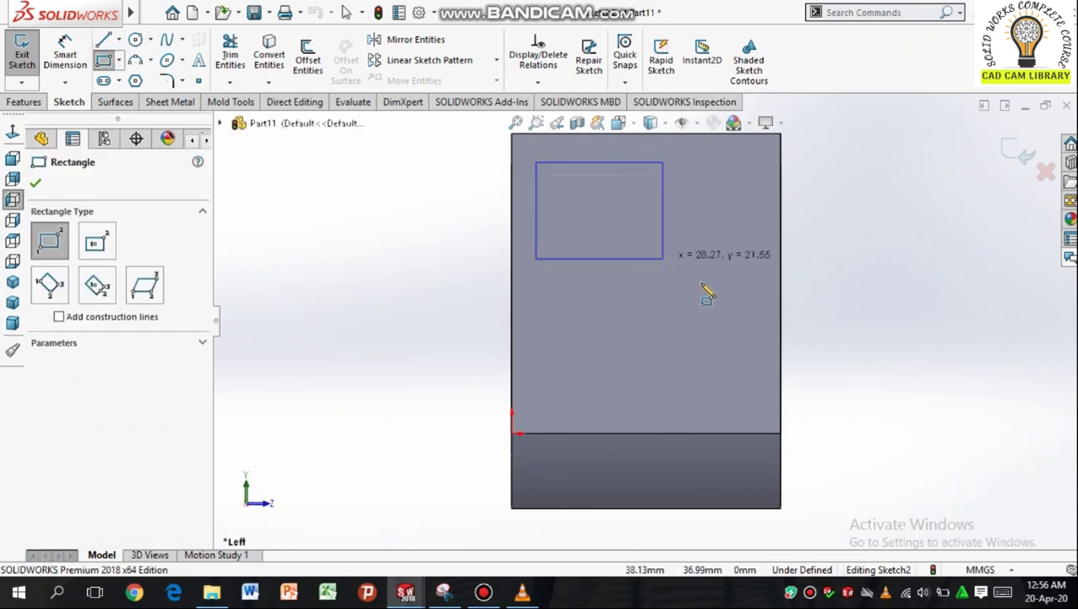
left_click(763, 313)
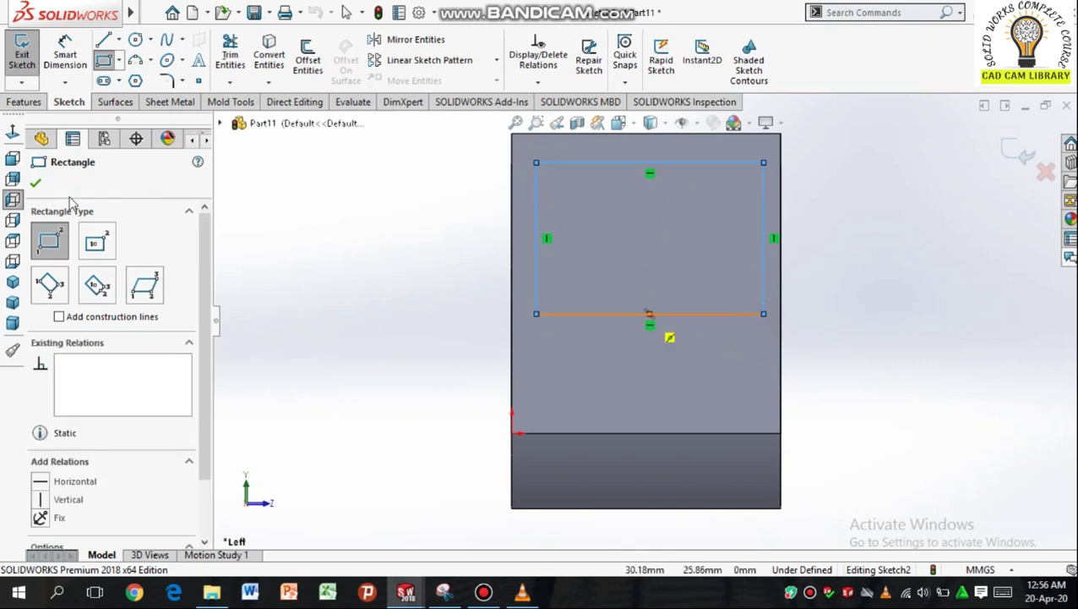
left_click(36, 183)
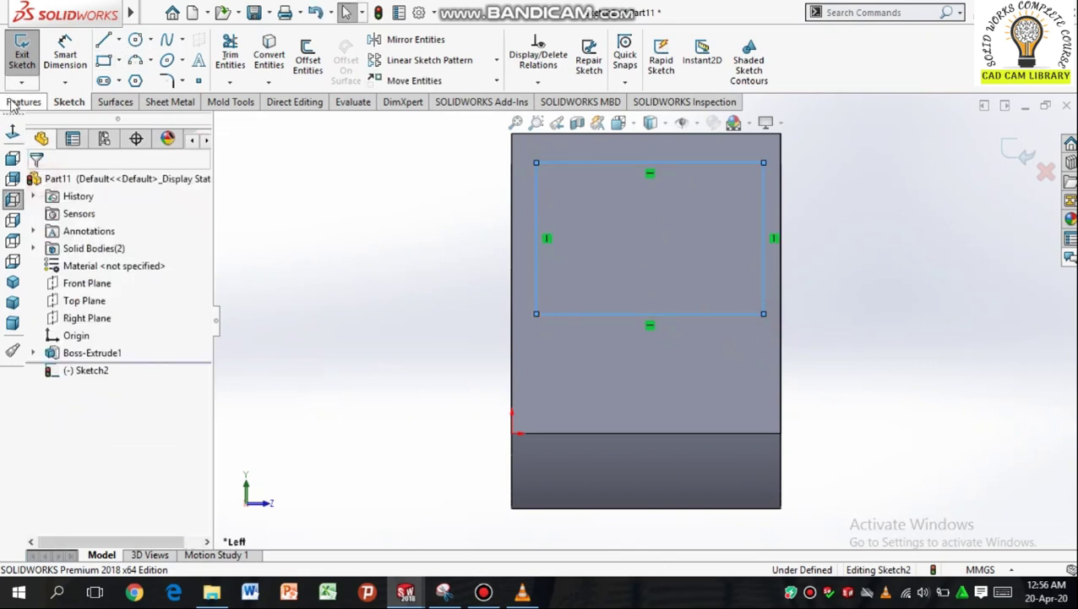
- Cut the rectangle on the end wall into the stepped body with a blind Extruded Cut 120 mm deep
left_click(24, 101)
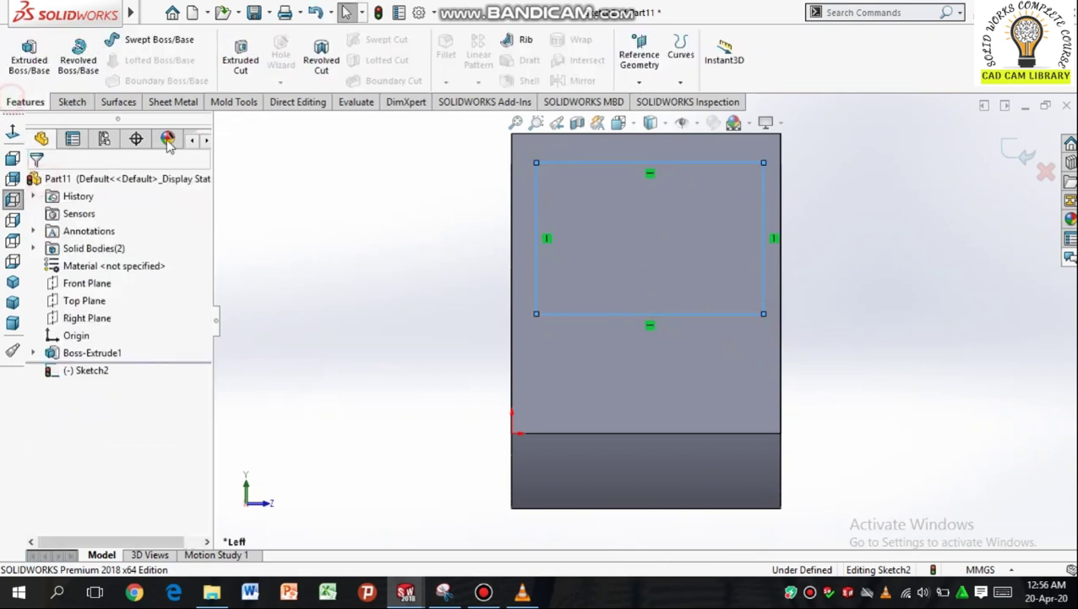
left_click(240, 57)
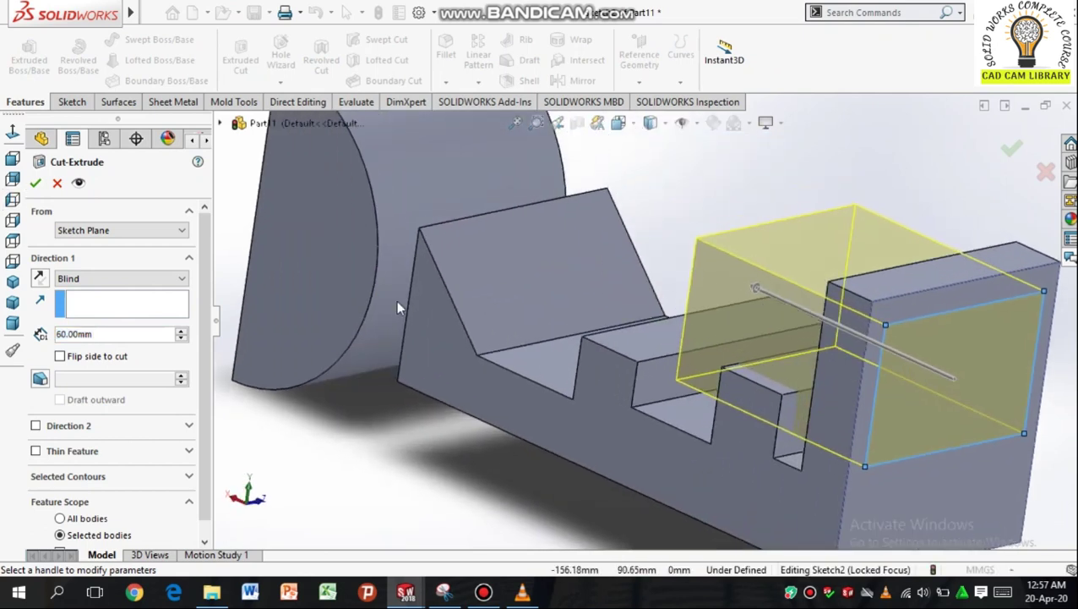
left_click(167, 279)
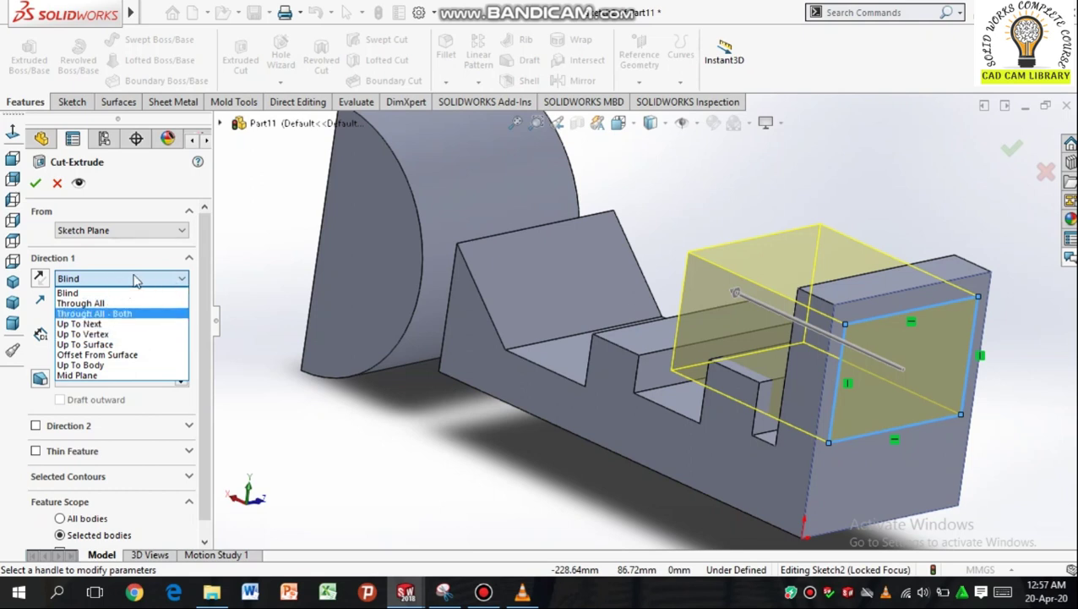
left_click(113, 293)
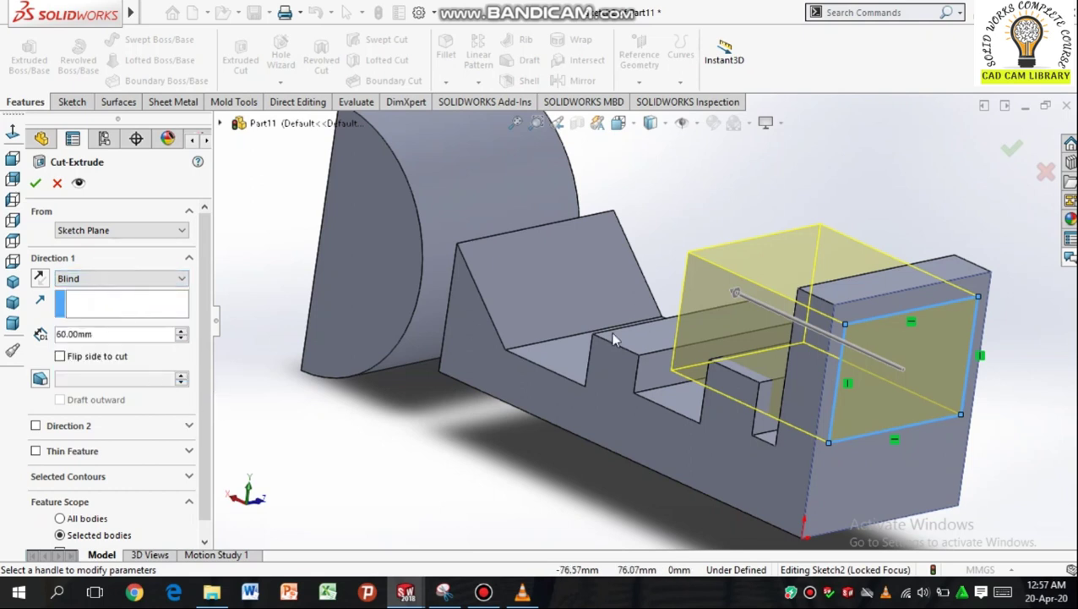
middle_click_drag(370, 388, 473, 418)
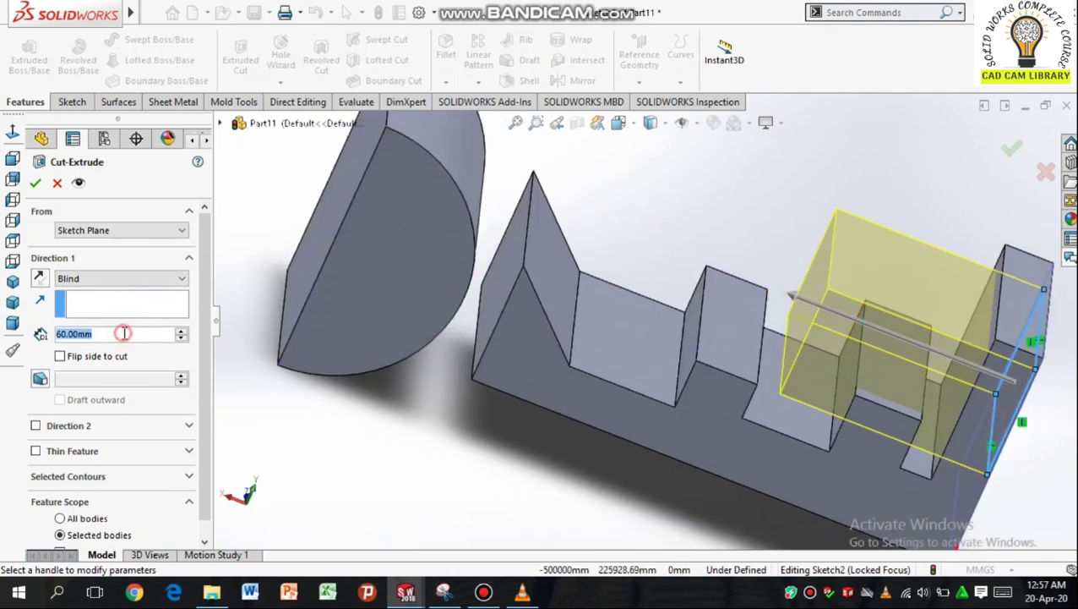
type("120")
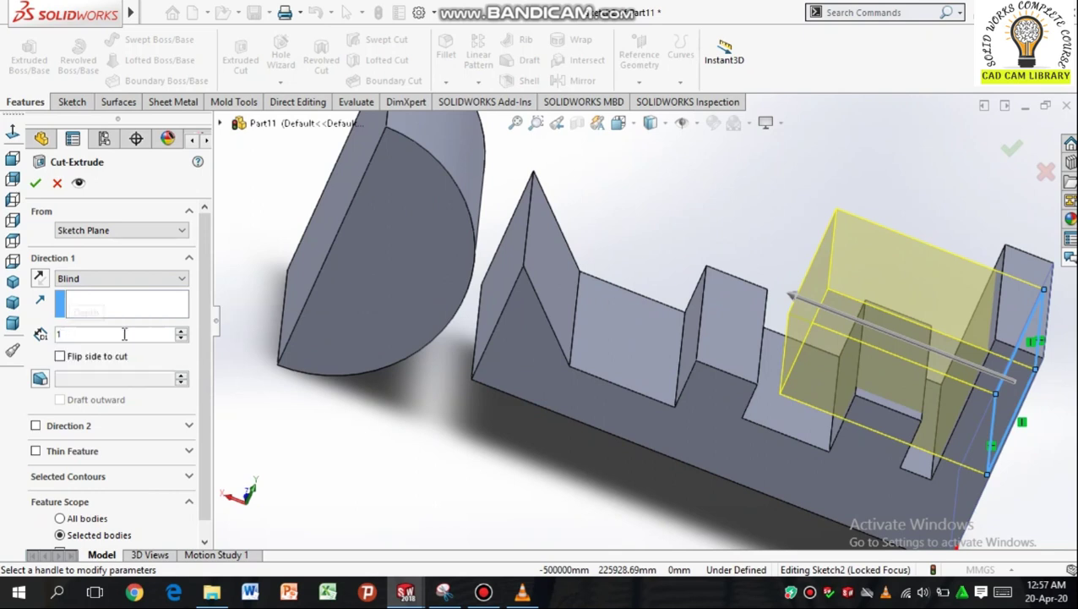
key("Return")
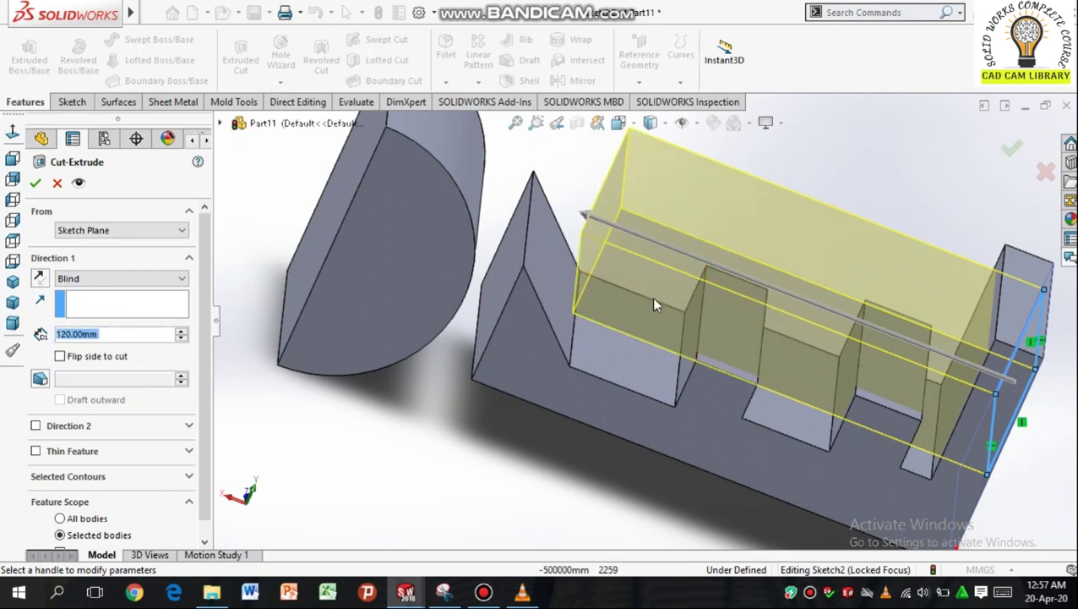
left_click(35, 184)
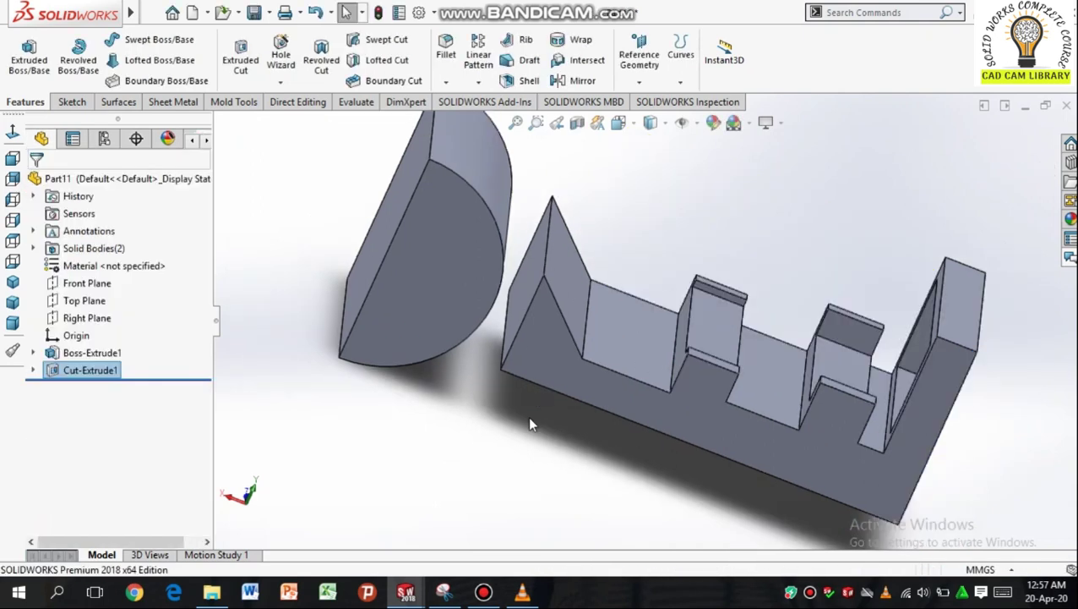
- Edit the rectangular cut so that its end condition is Through All, and apply the change
middle_click_drag(589, 422, 557, 384)
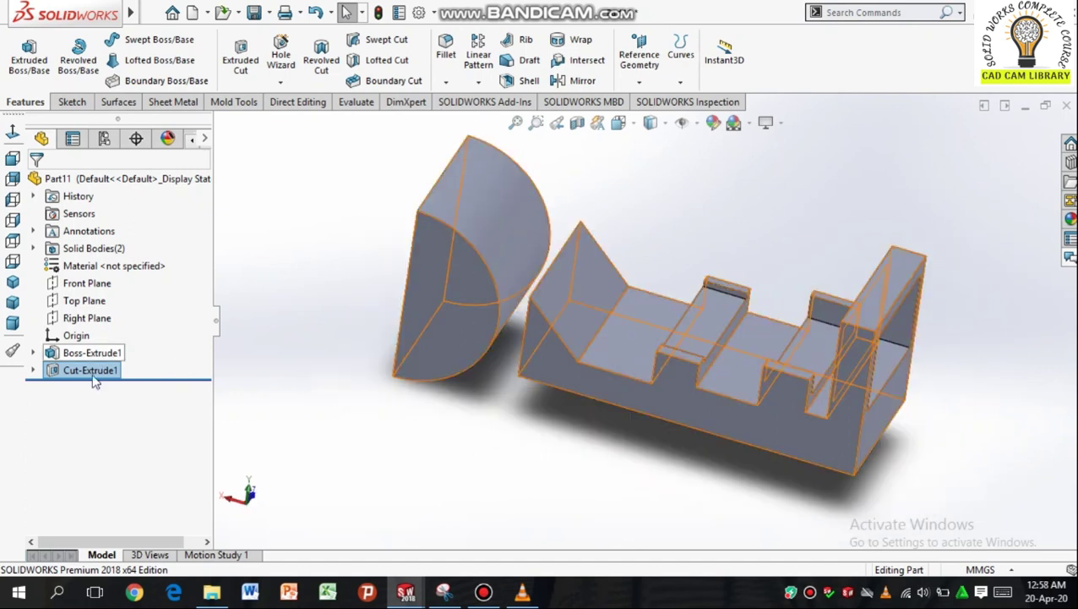
right_click(89, 379)
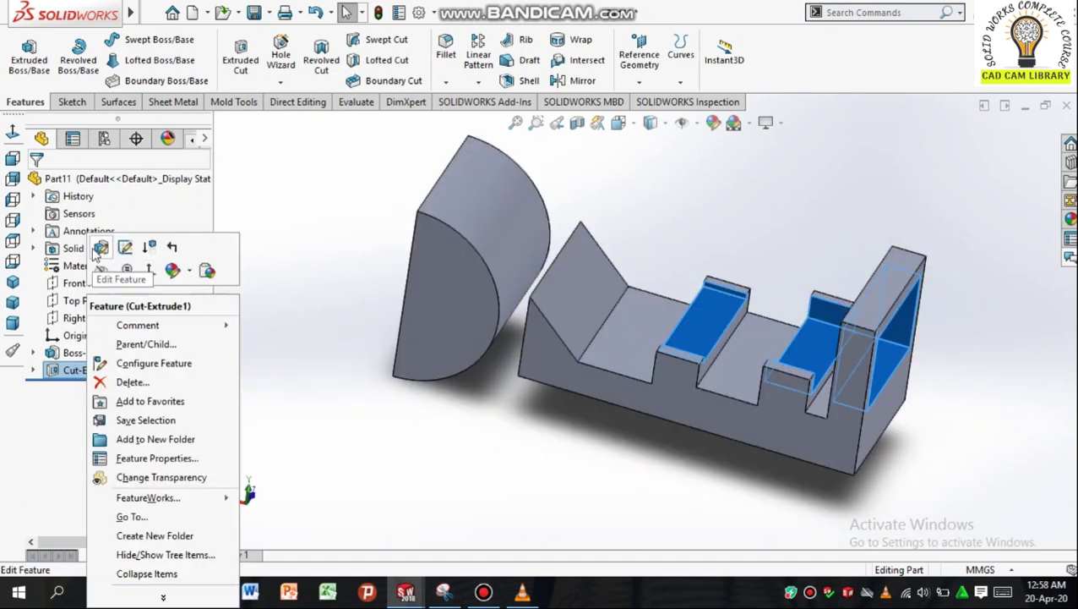
left_click(100, 251)
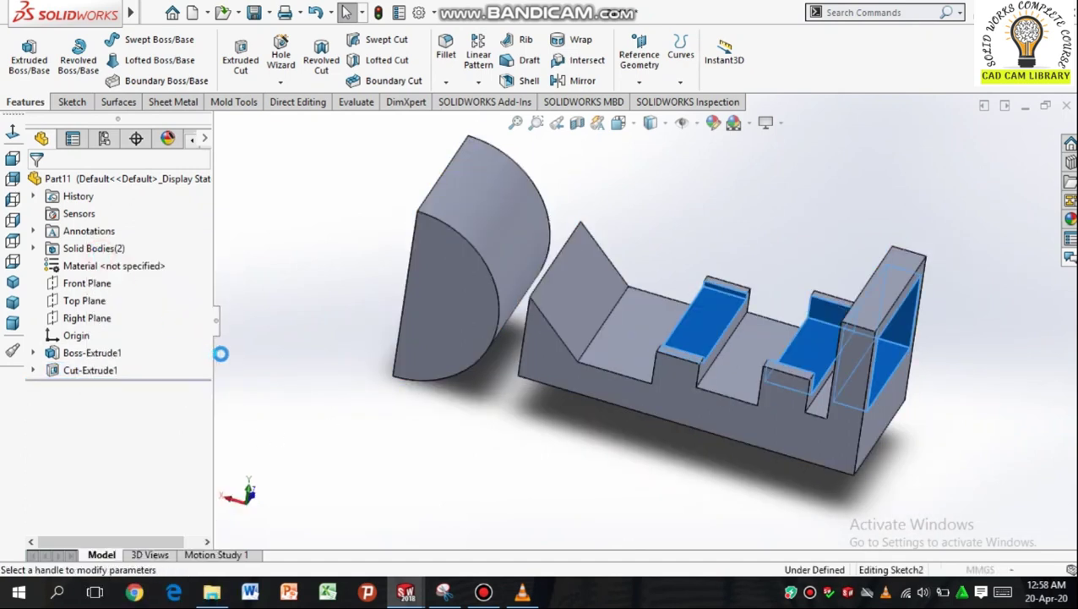
left_click(179, 279)
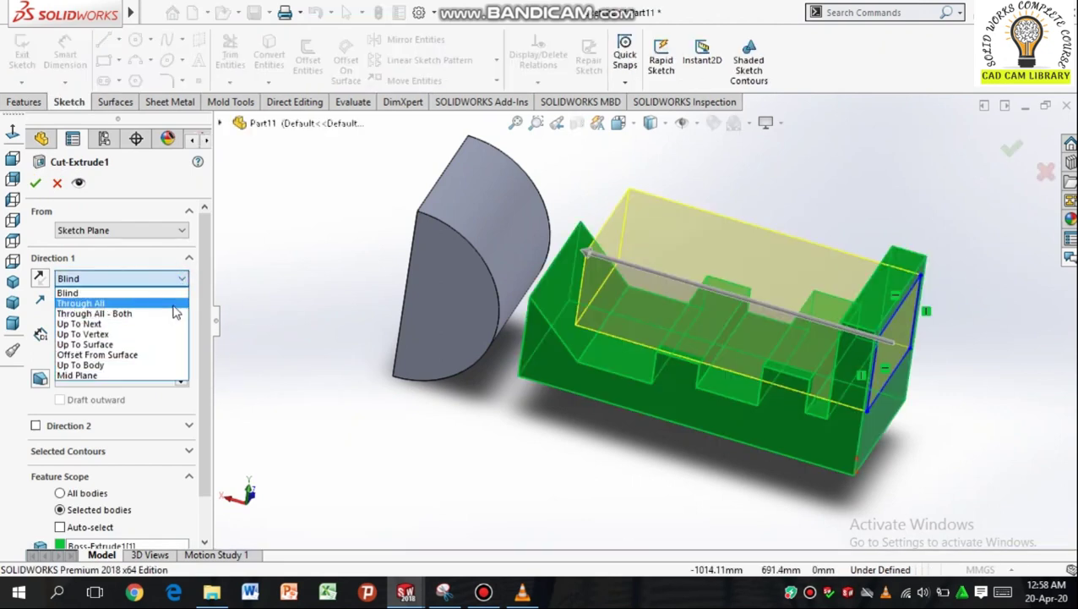
left_click(173, 299)
middle_click_drag(279, 300, 315, 323)
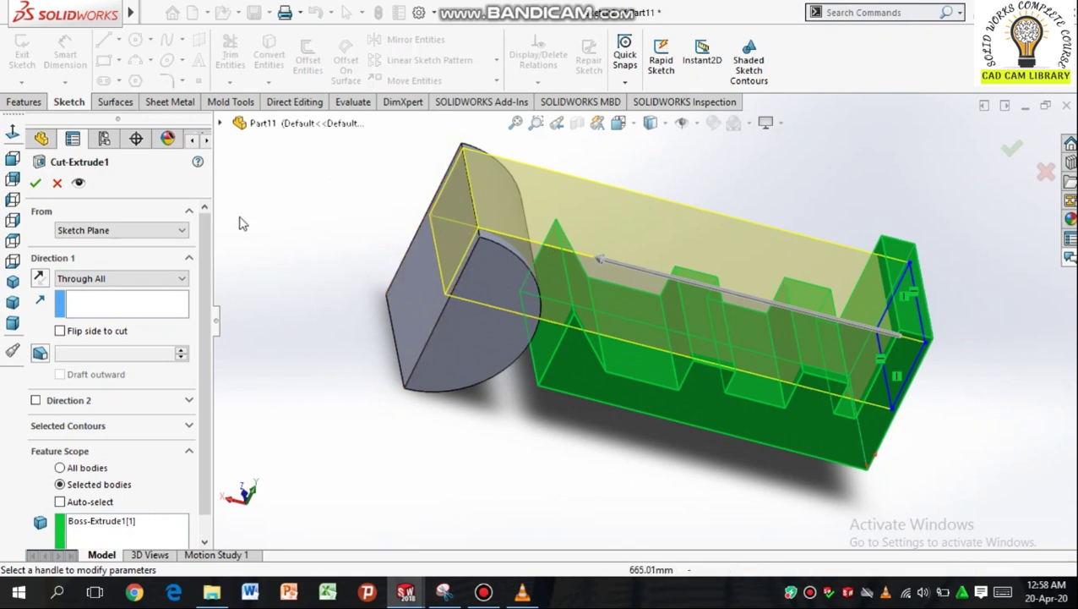
left_click(35, 185)
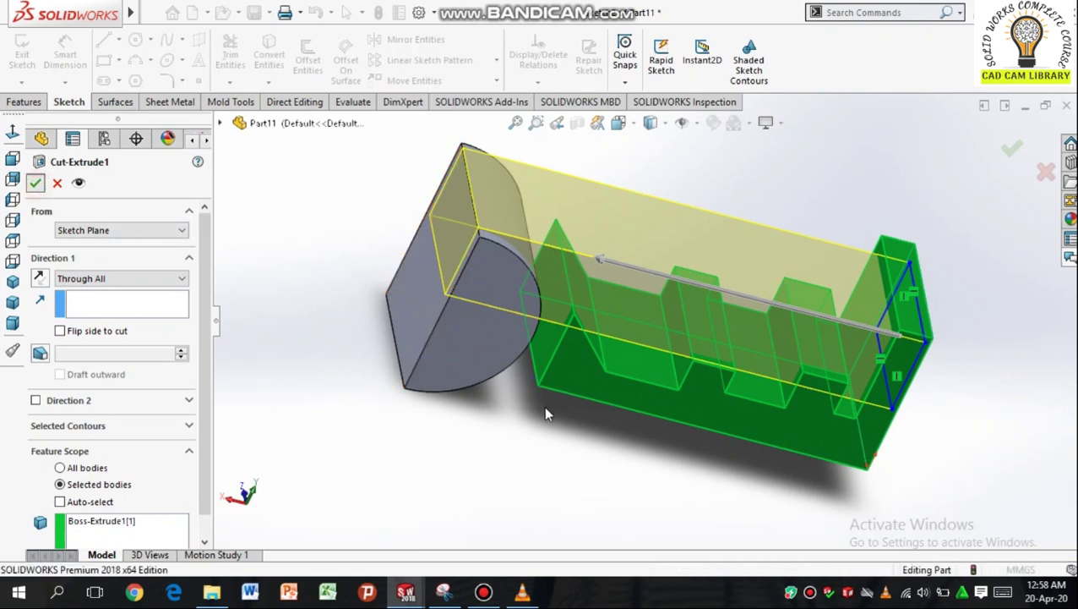
- Edit the rectangular cut and set its feature scope to All bodies
middle_click_drag(591, 449, 568, 450)
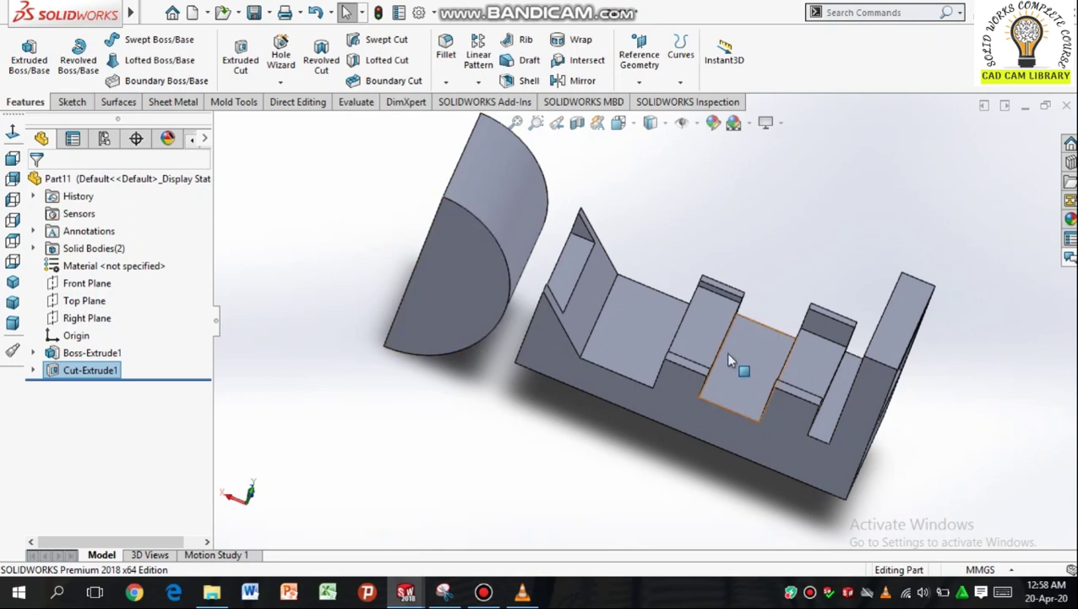
right_click(84, 372)
left_click(93, 254)
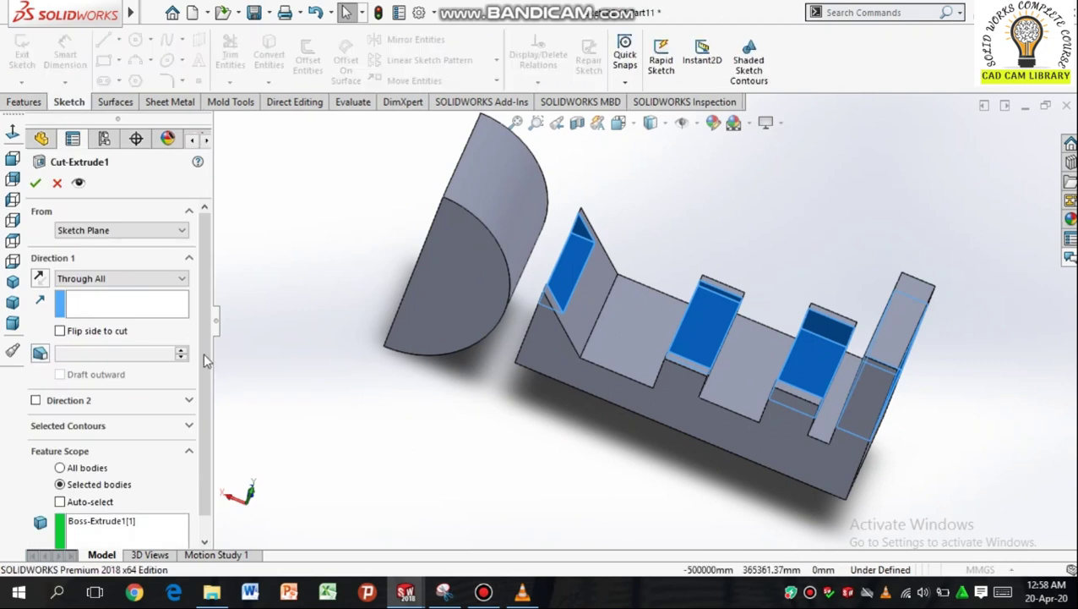
scroll(199, 352, "down", 1)
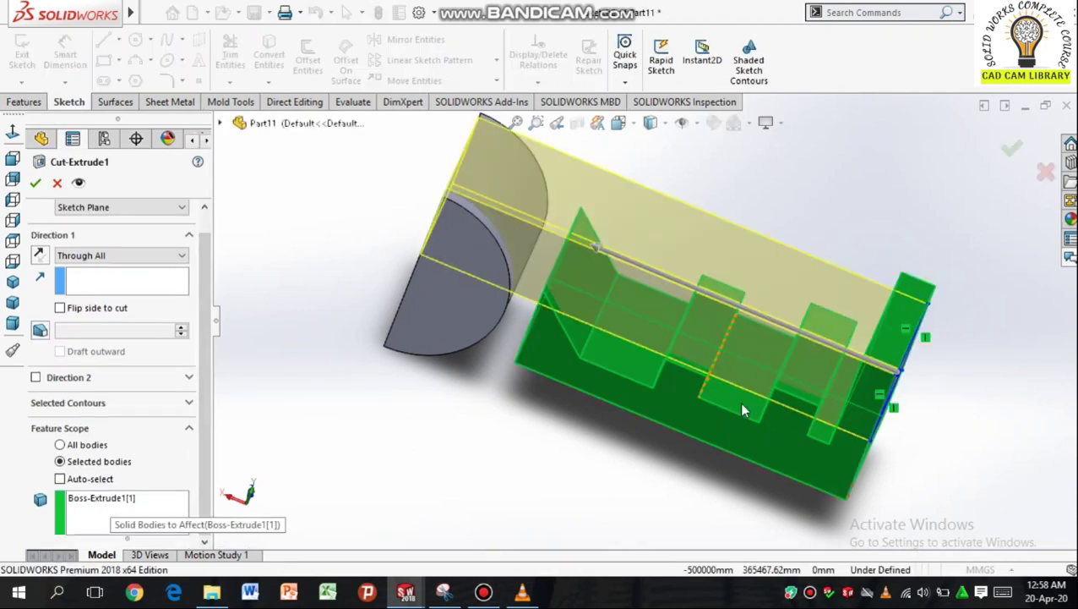
left_click(60, 445)
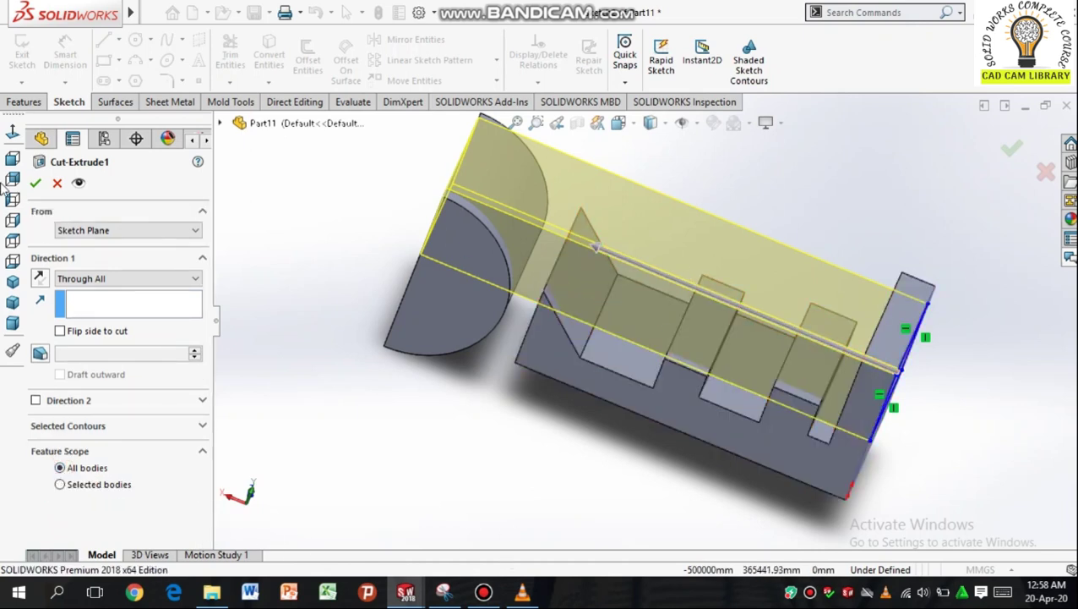
left_click(35, 184)
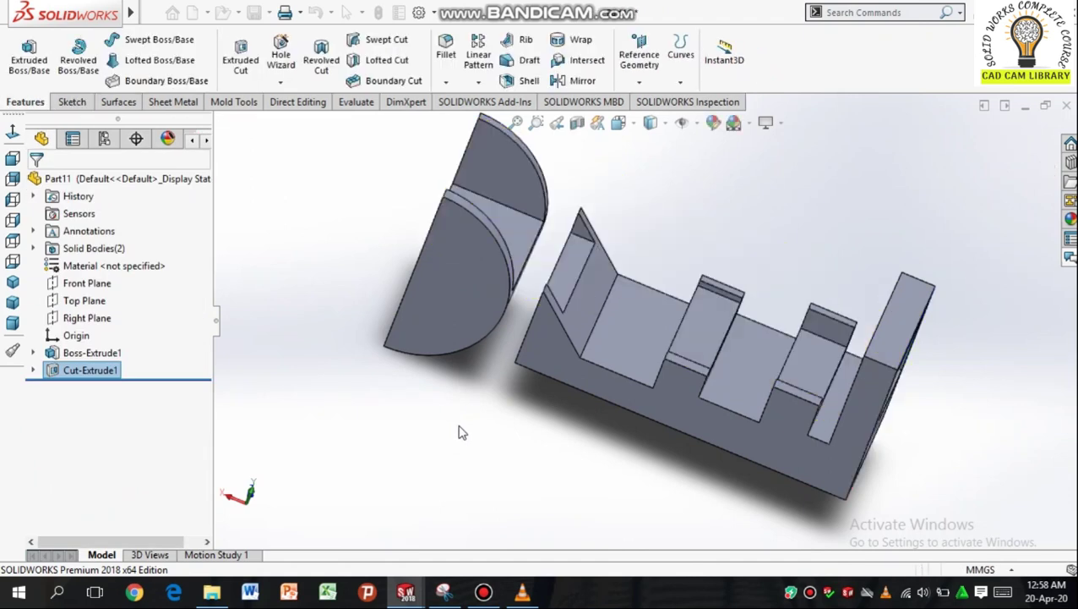
- Edit the cut's feature scope to Selected bodies and choose only the half-cylinder body as the one affected
middle_click_drag(471, 440, 472, 409)
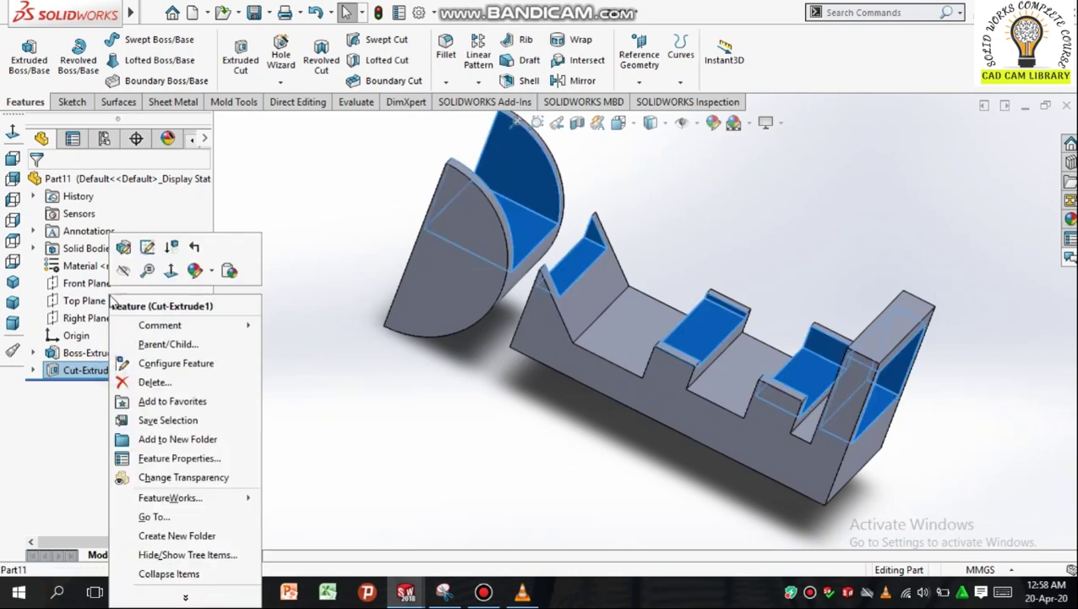
left_click(124, 247)
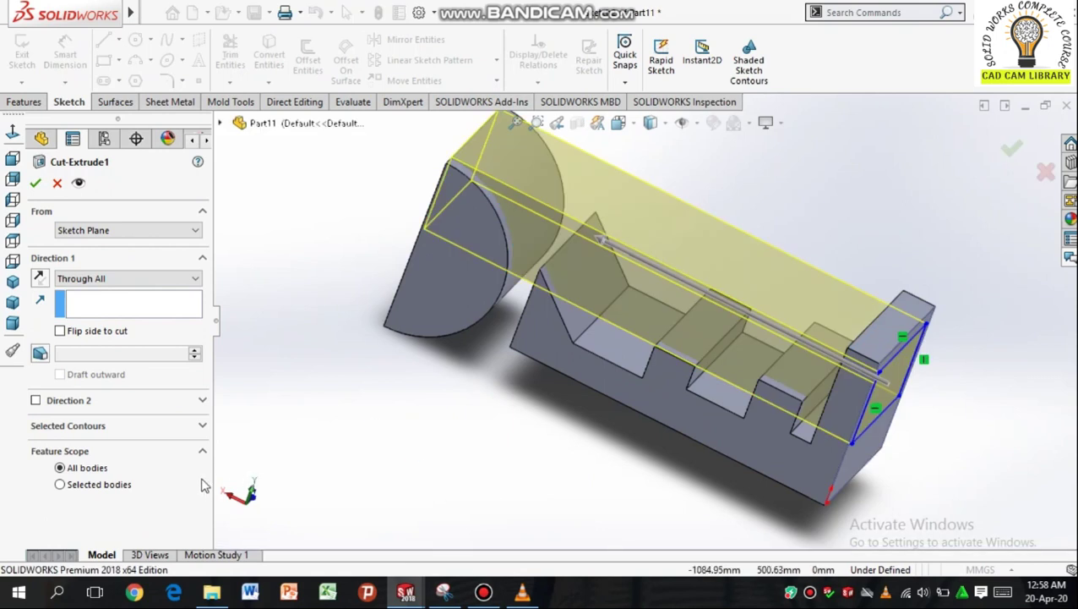
left_click(91, 486)
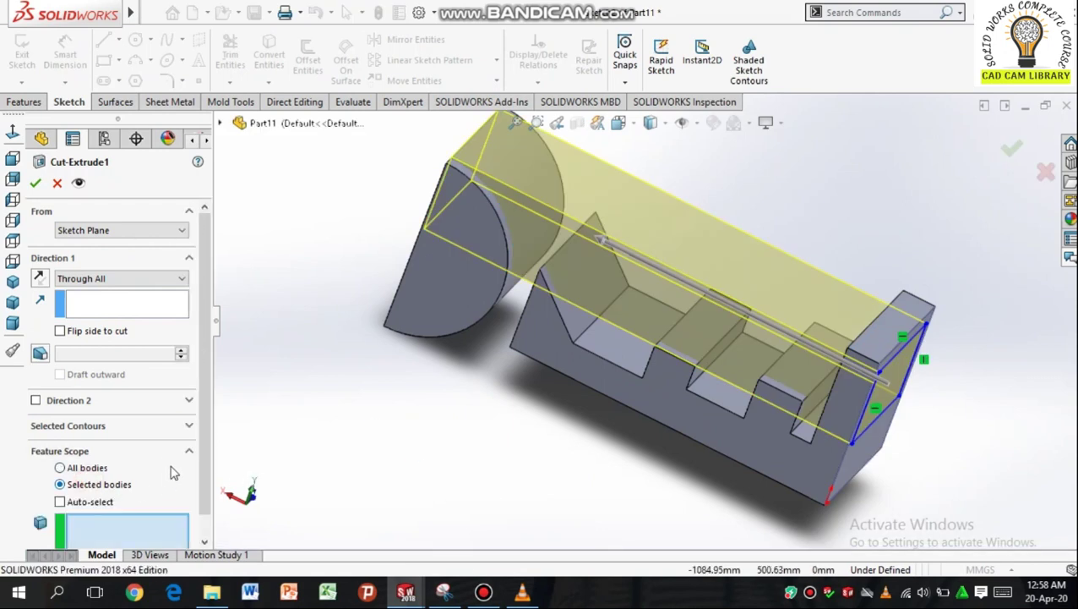
scroll(201, 479, "down", 1)
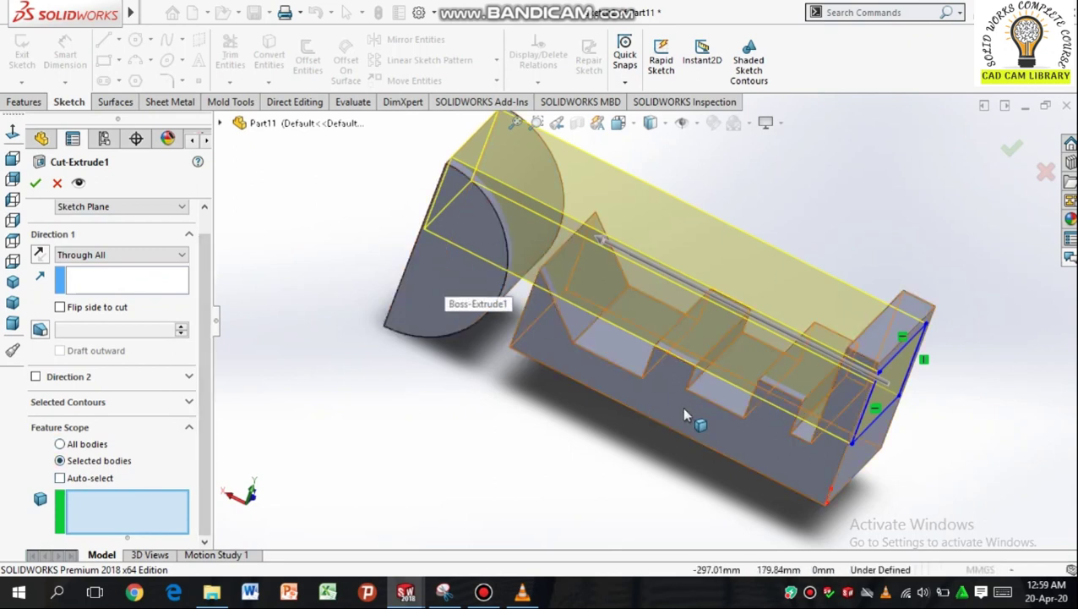
left_click(445, 243)
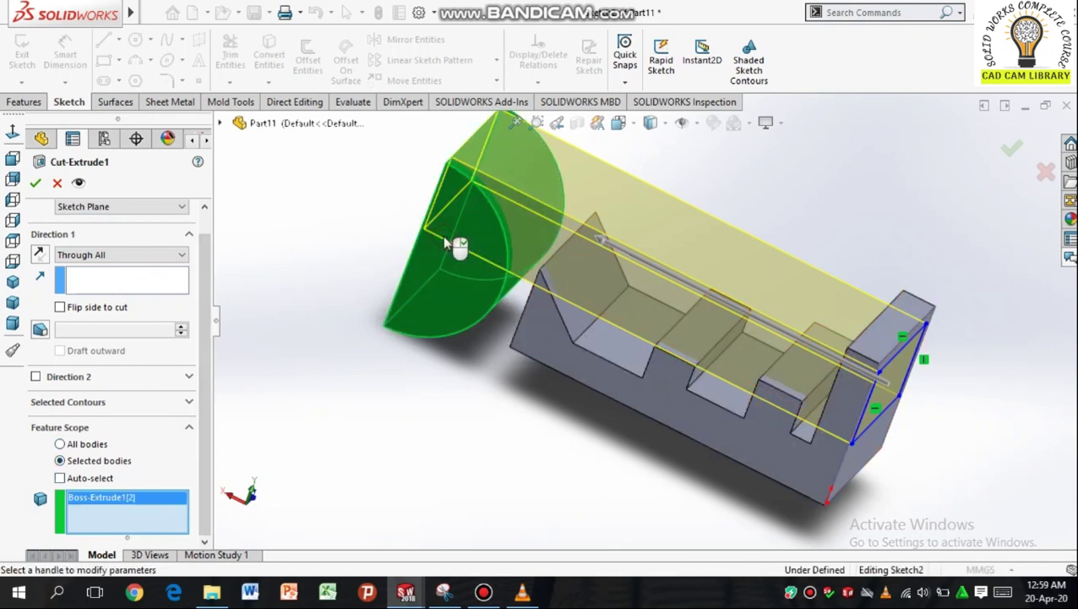
left_click(37, 184)
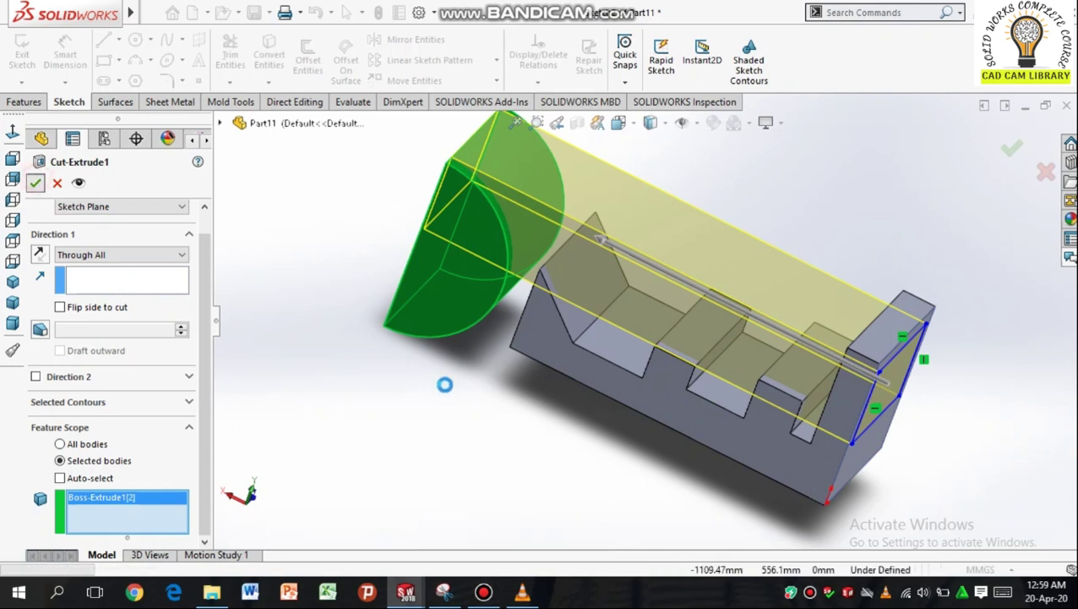
- Reopen the rectangular cut for editing and set its end condition to Through All - Both
mouse_move(547, 428)
middle_mouse_down()
mouse_move(508, 373)
mouse_move(486, 372)
mouse_move(522, 380)
mouse_move(540, 427)
middle_mouse_up()
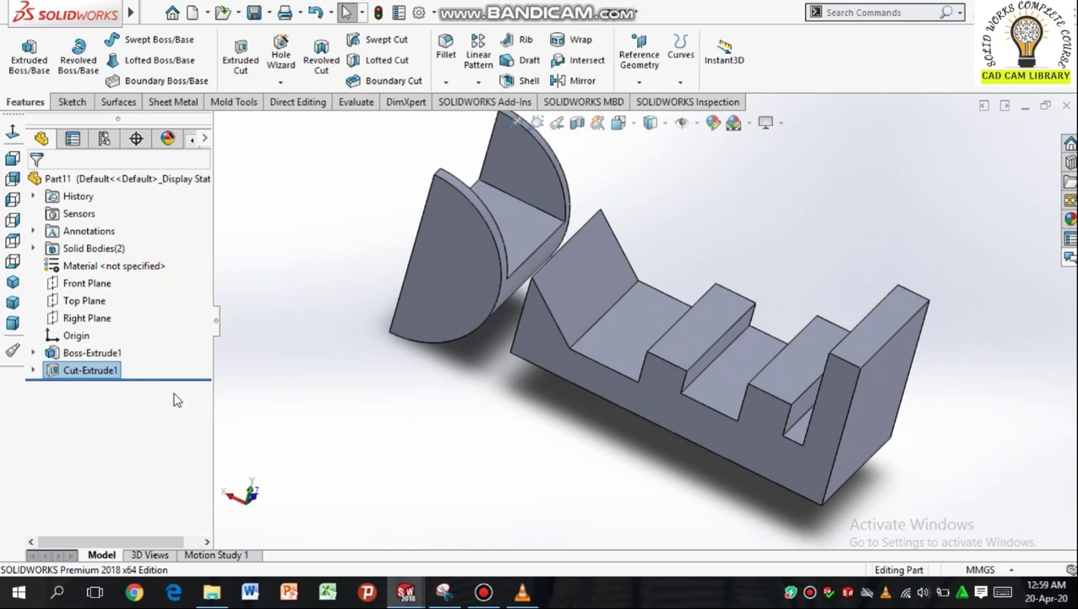
right_click(67, 378)
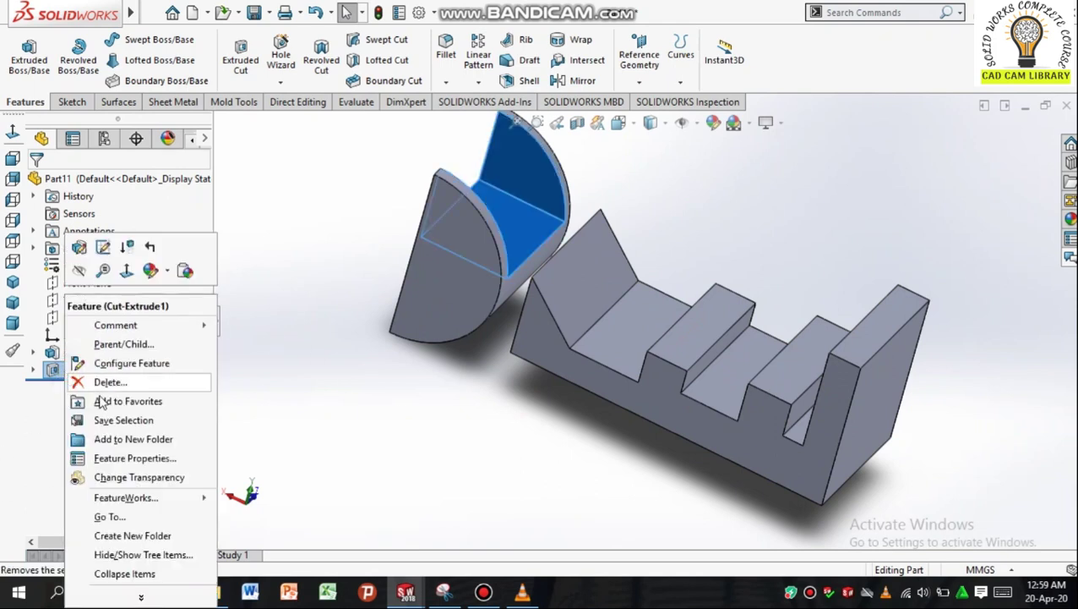
left_click(85, 245)
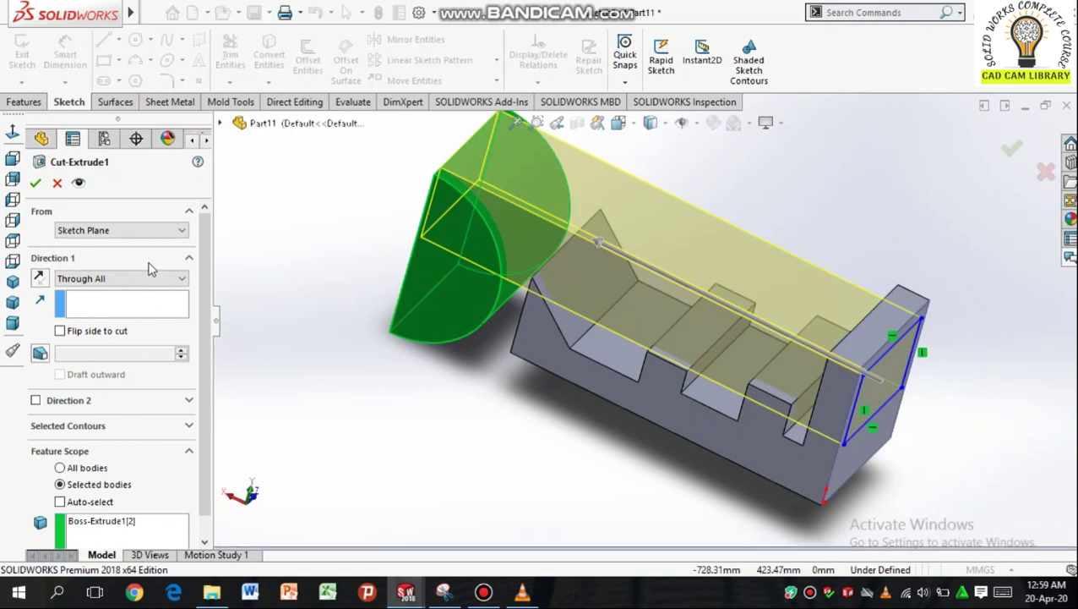
left_click(173, 280)
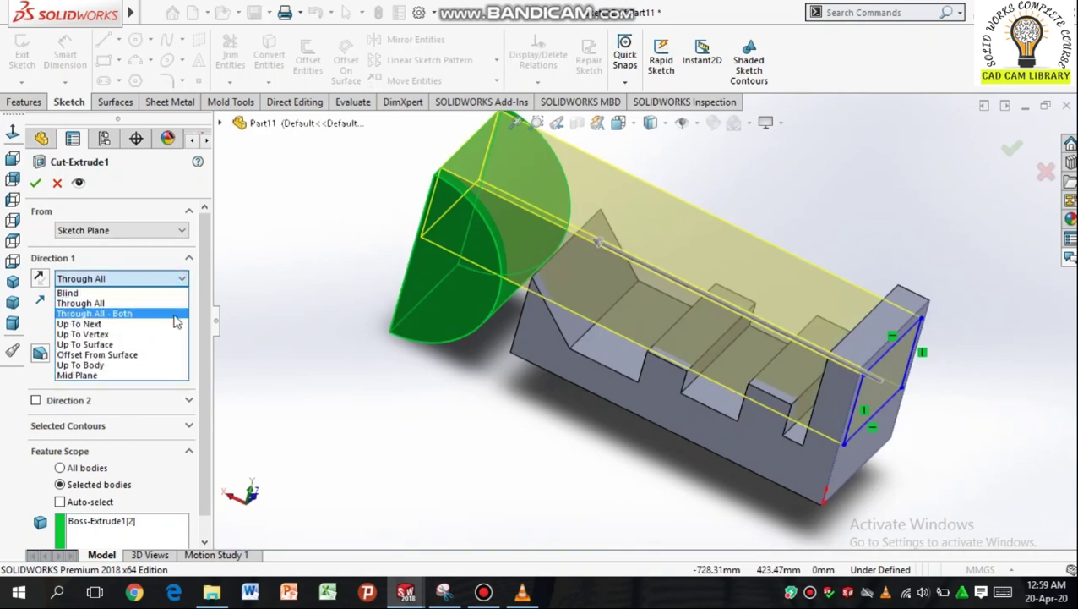
left_click(174, 314)
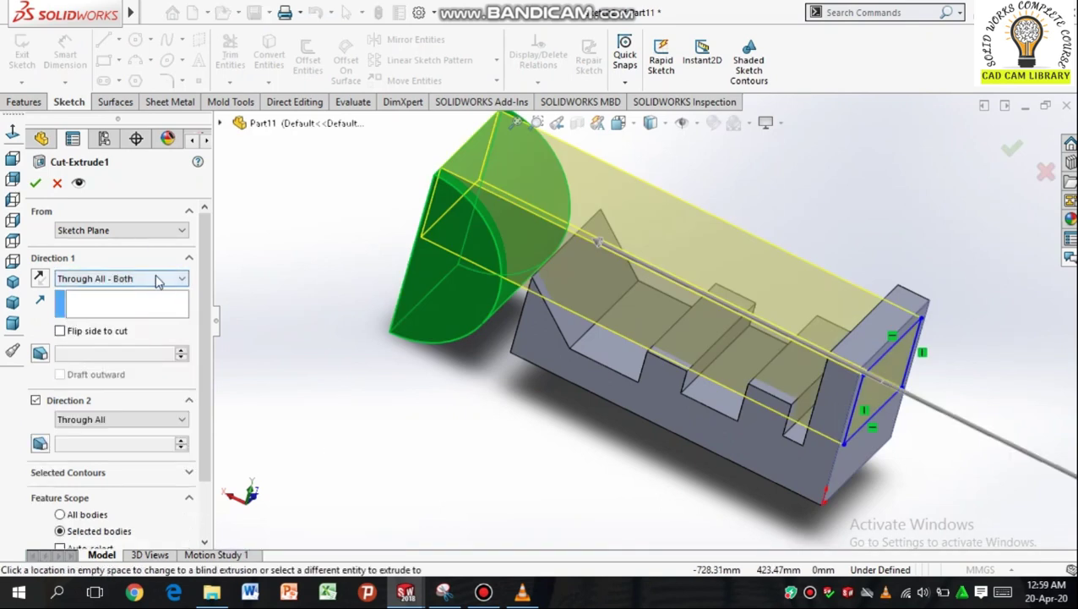
scroll(436, 399, "up", 3)
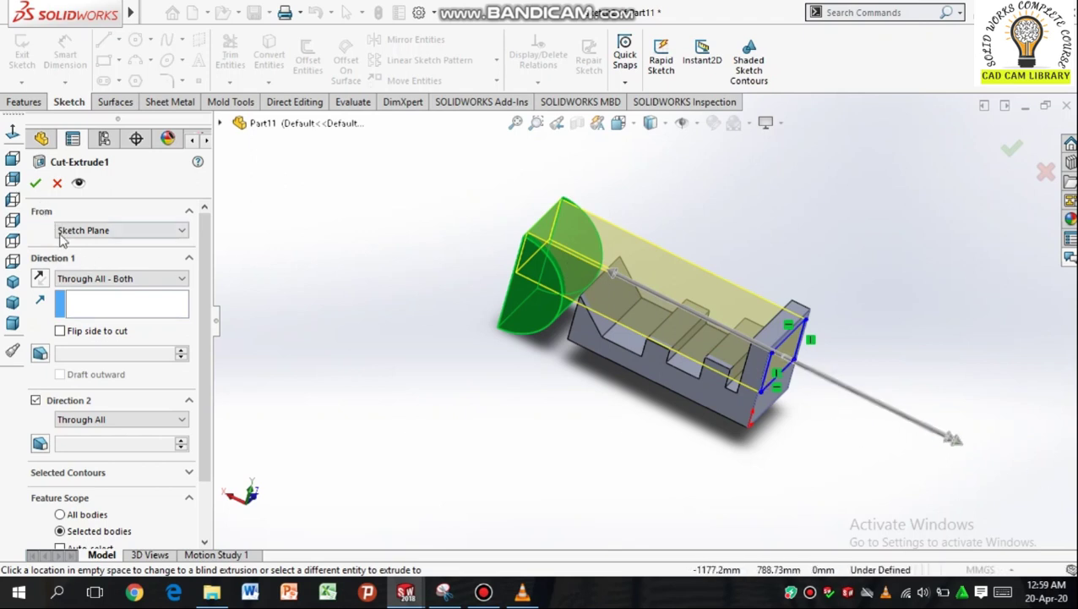
- Set the cut's first direction to Up To Next with the feature scope at All bodies, and apply the change
left_click(180, 280)
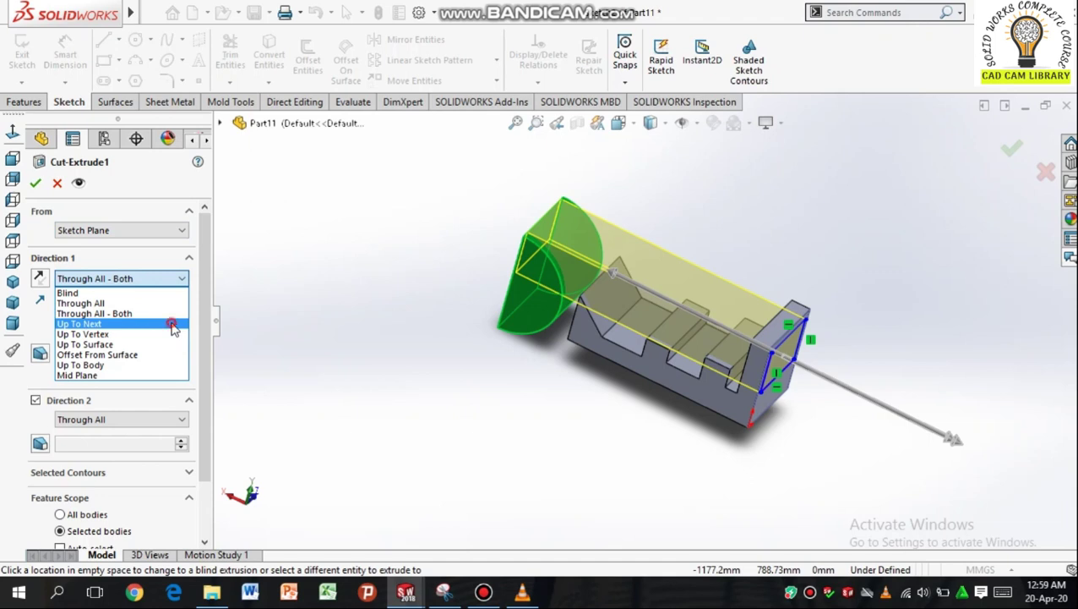
left_click(172, 325)
middle_click_drag(355, 339, 363, 362)
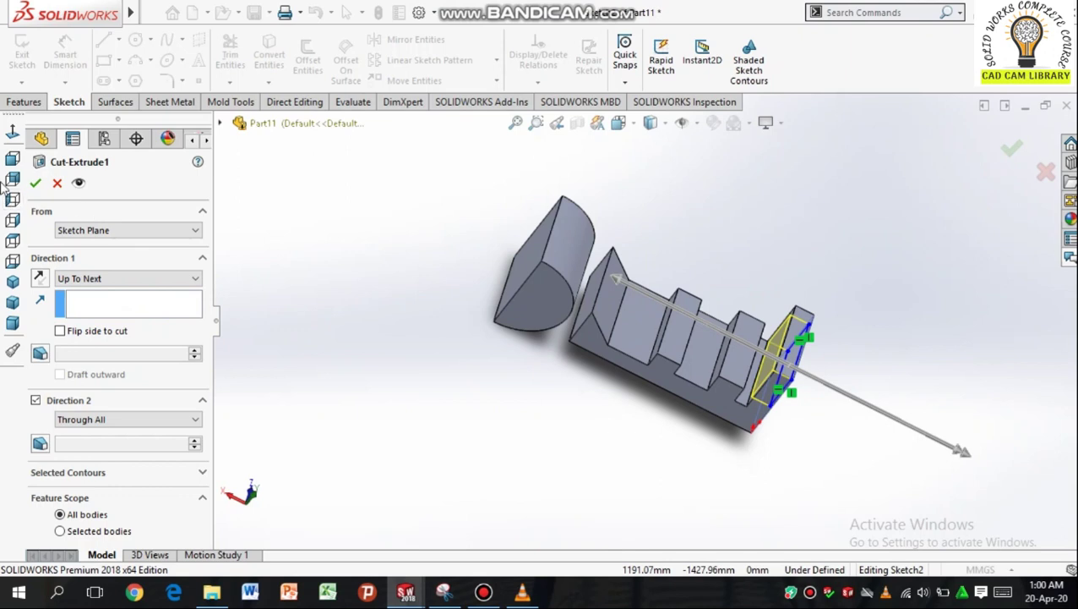
left_click(34, 183)
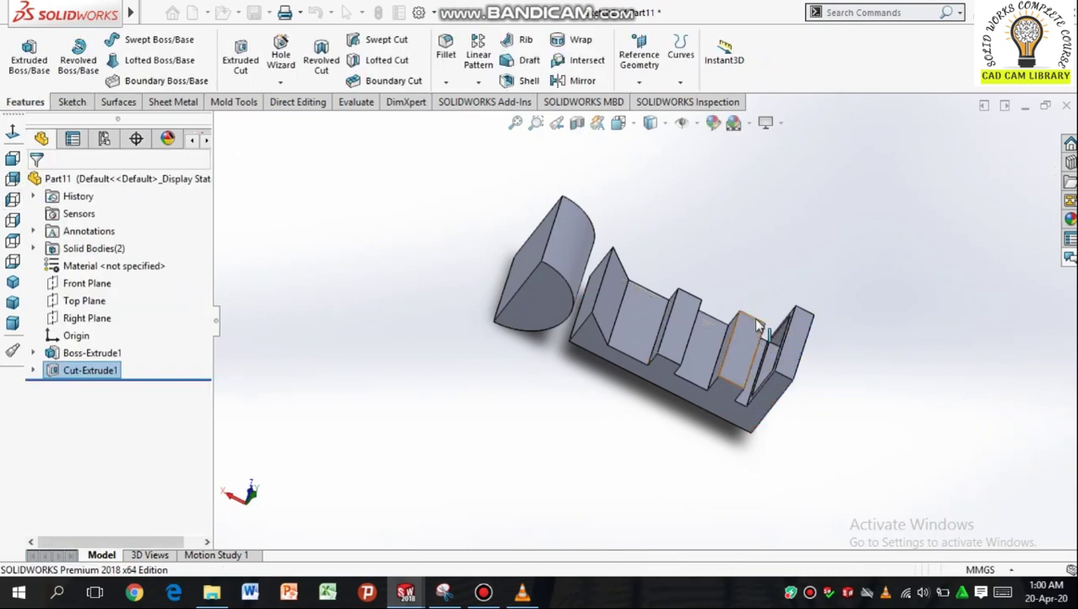
middle_click_drag(813, 358, 787, 421)
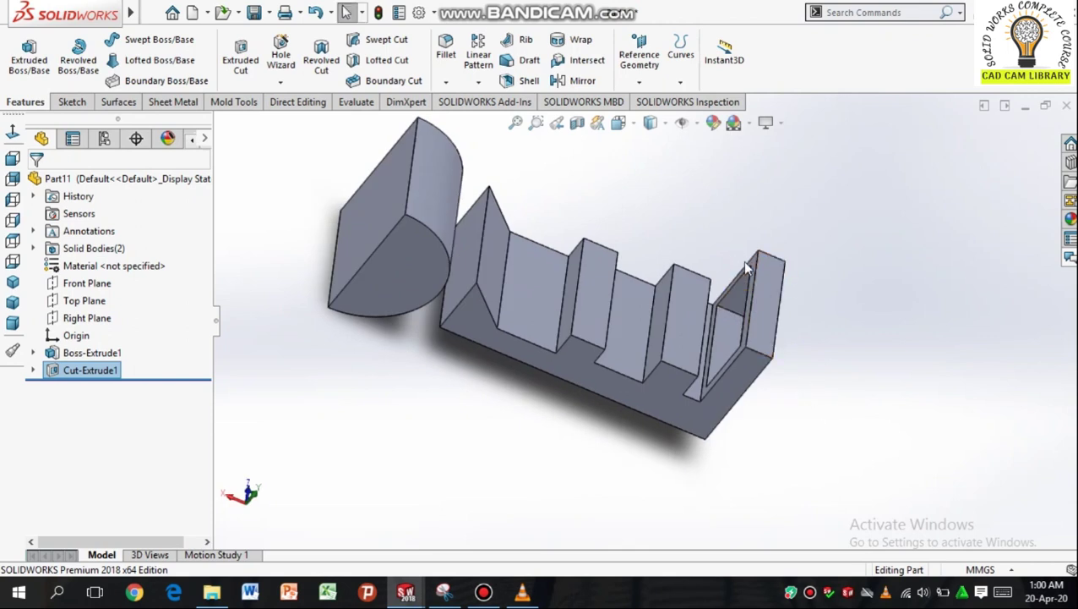
- Reopen the rectangular cut for editing and set its first direction's end condition to Up To Vertex
scroll(752, 273, "down", 2)
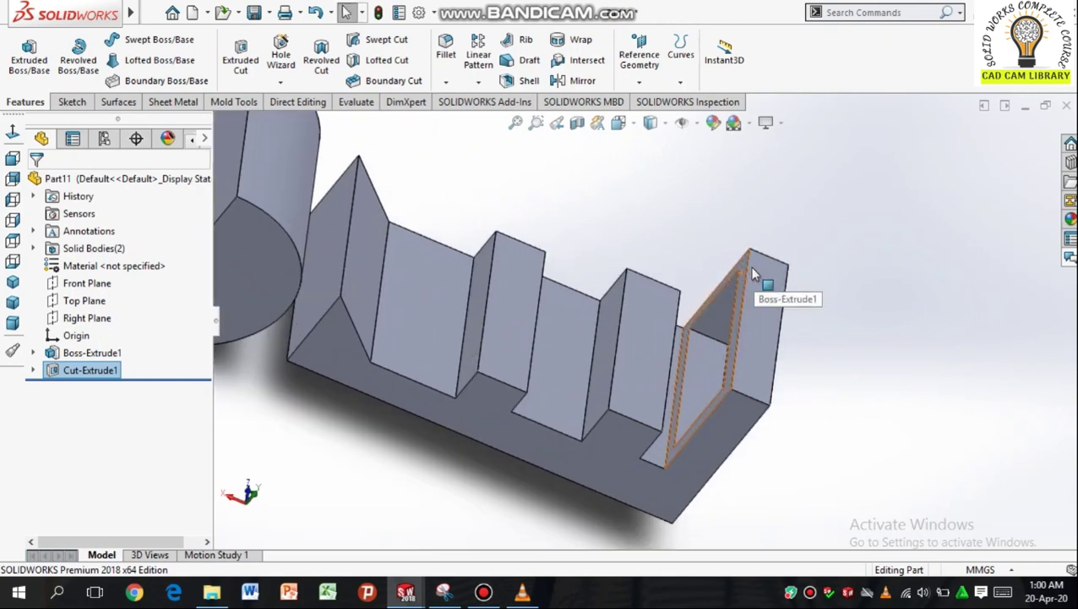
scroll(754, 272, "down", 2)
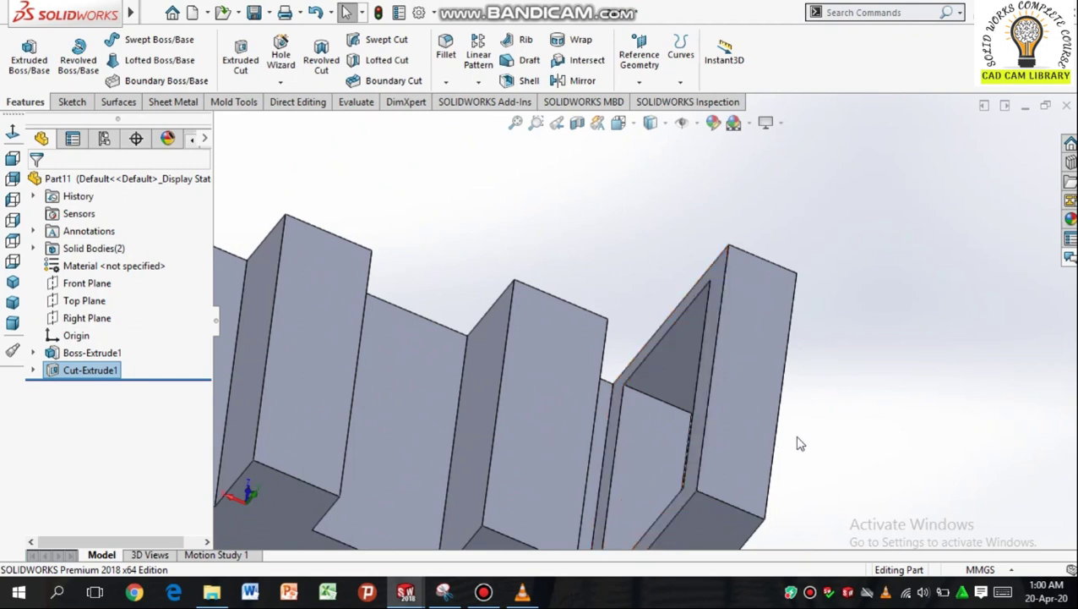
middle_click_drag(858, 427, 769, 459)
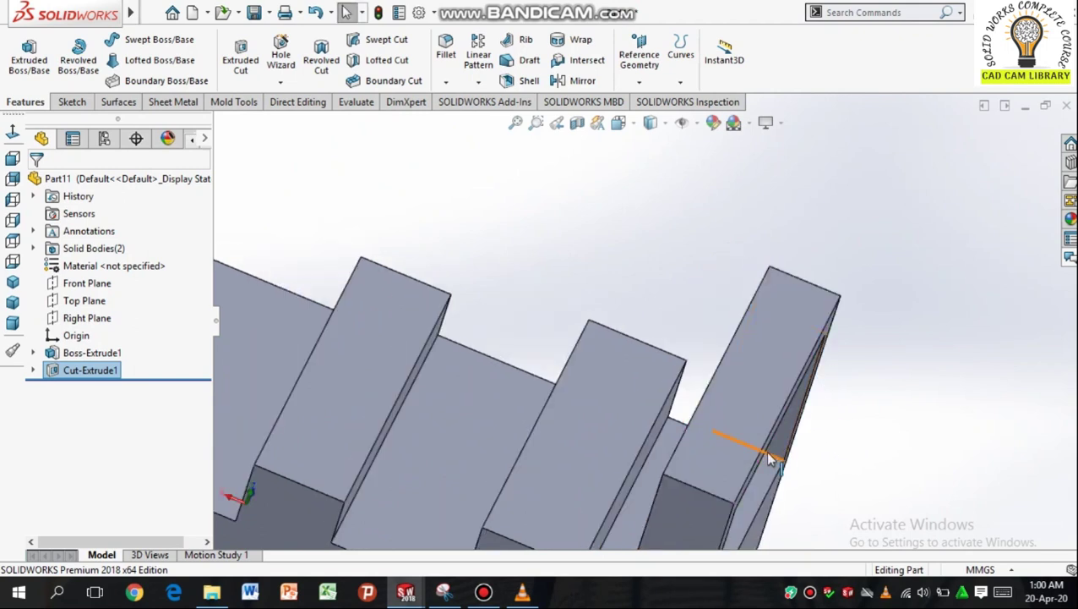
middle_click_drag(590, 276, 787, 342)
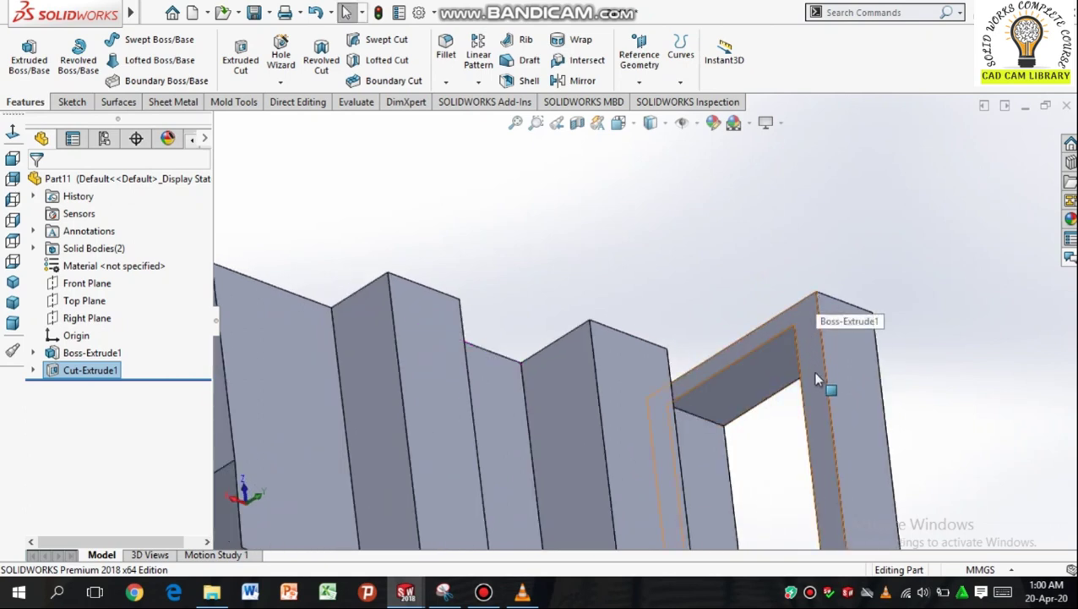
scroll(471, 357, "up", 5)
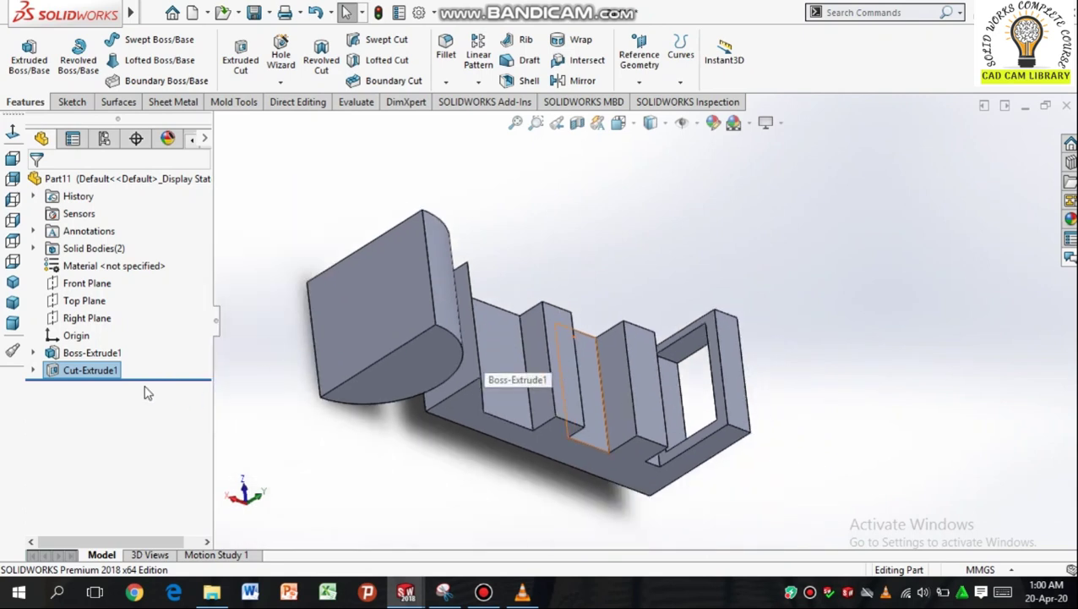
right_click(97, 372)
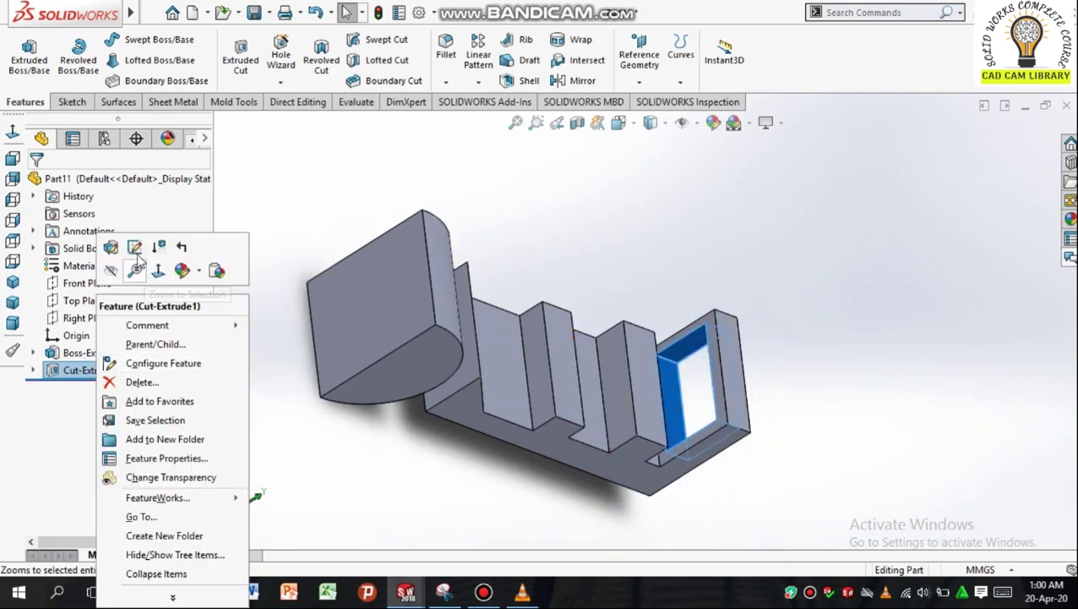
left_click(136, 249)
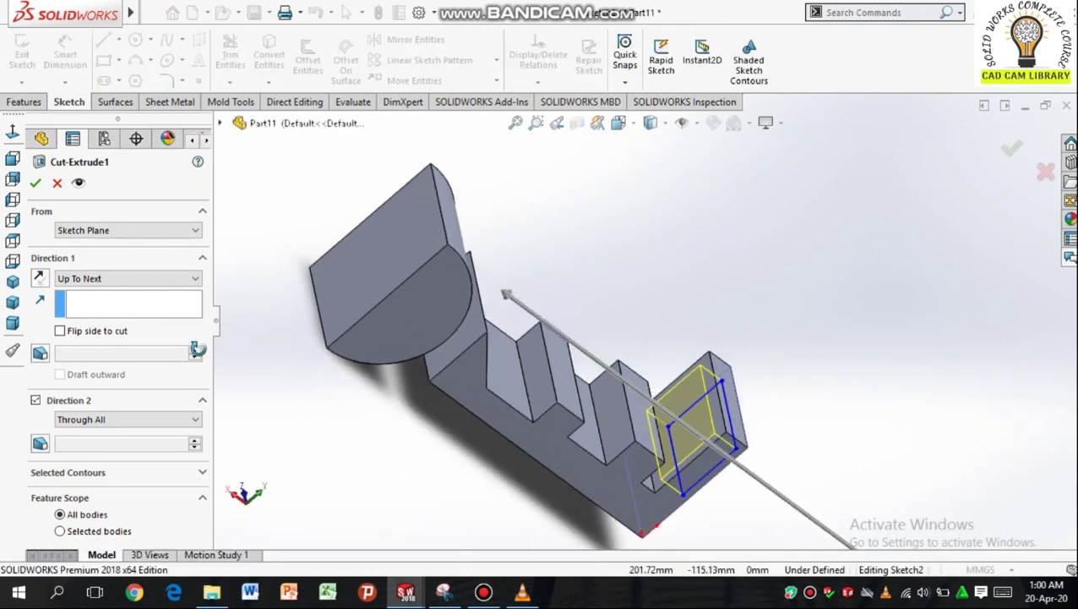
left_click(195, 282)
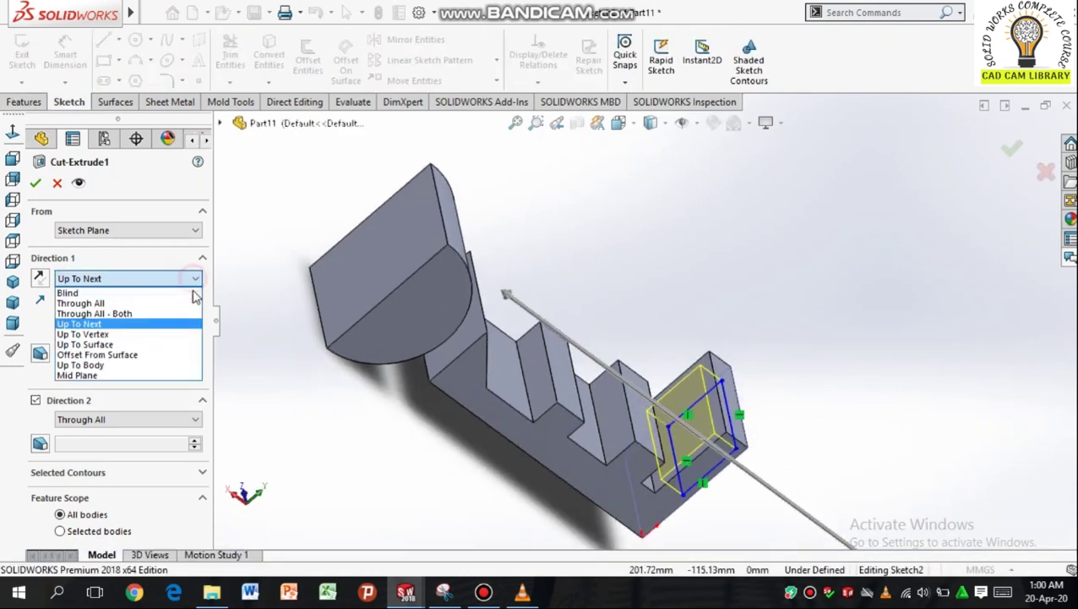
left_click(188, 335)
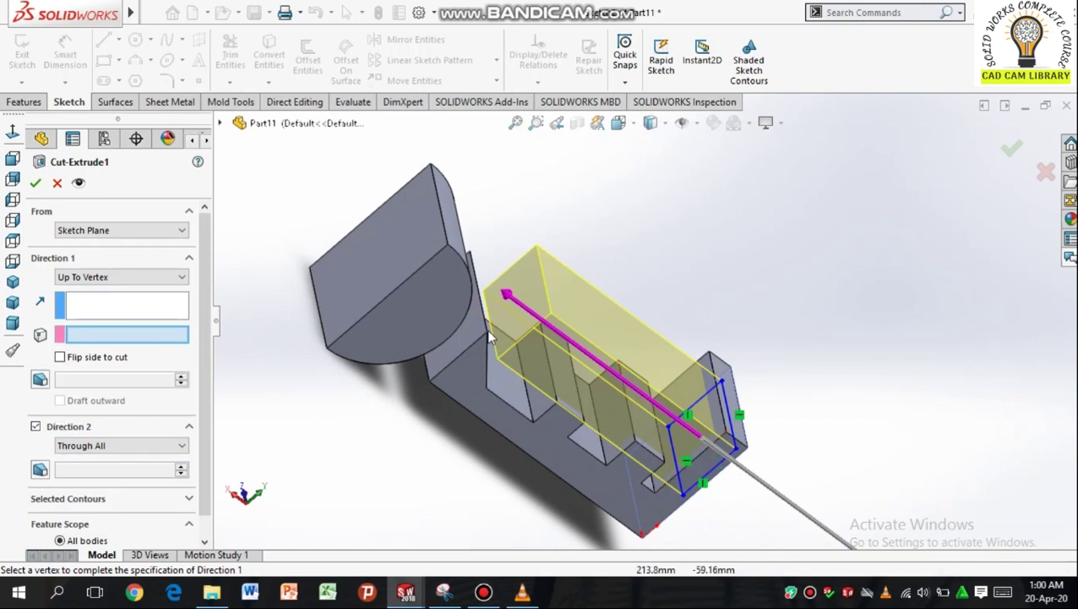
- Try corners of the block, wedge and half-cylinder as the cut's end vertex, choose the corner of the block nearest the wedge, and apply
left_click(557, 402)
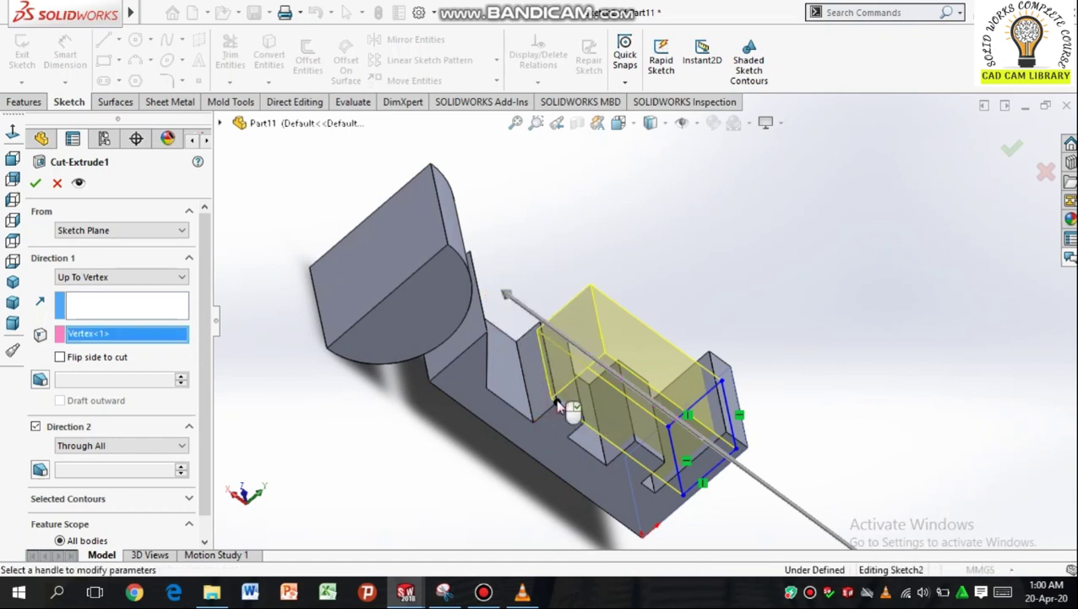
left_click(487, 332)
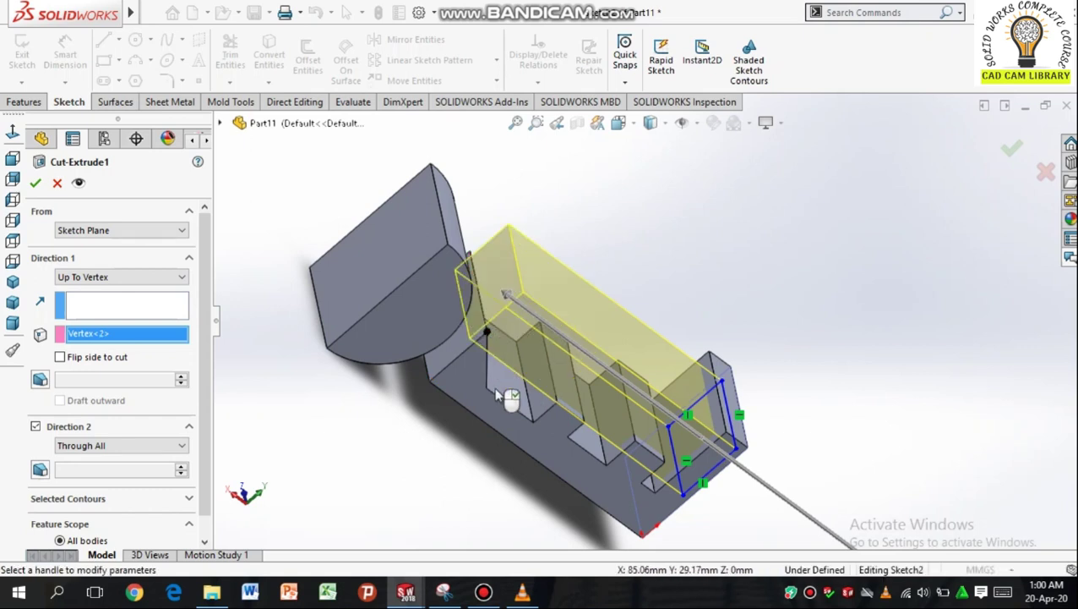
left_click(448, 246)
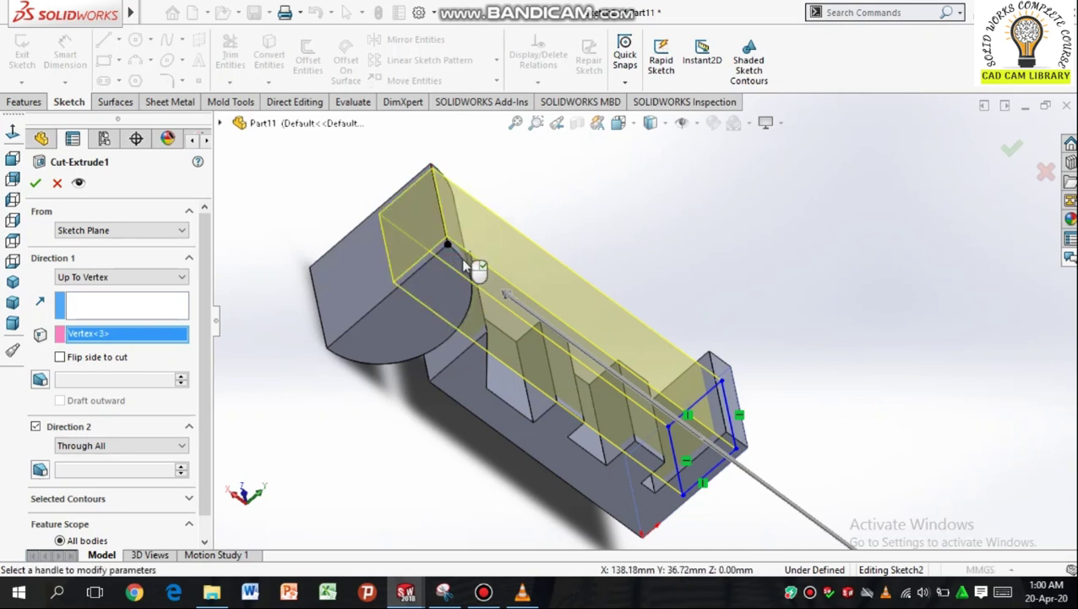
left_click(558, 402)
left_click(36, 182)
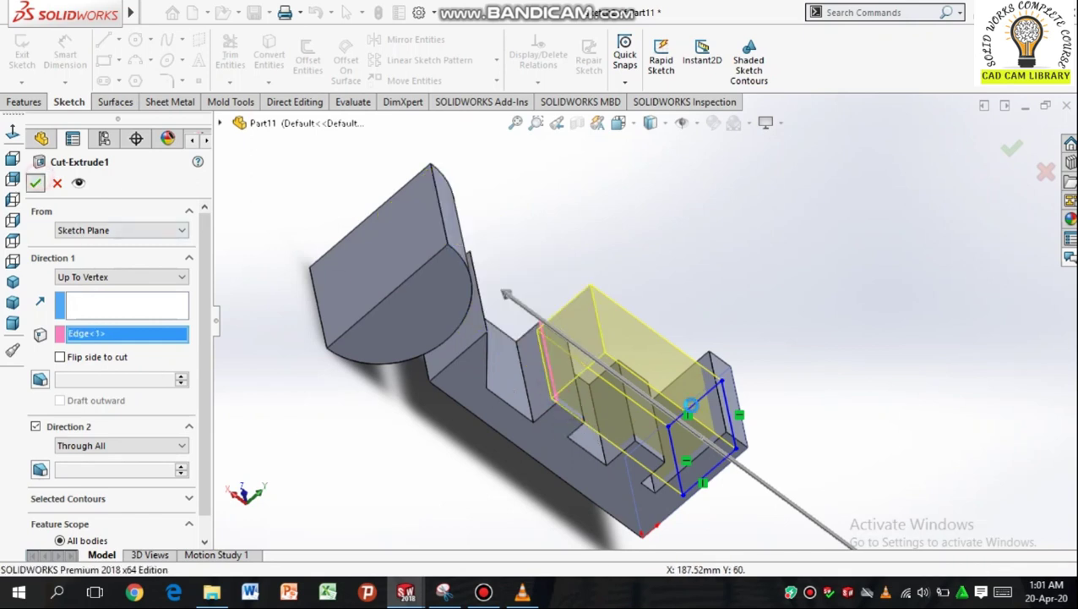
middle_click_drag(856, 457, 674, 484)
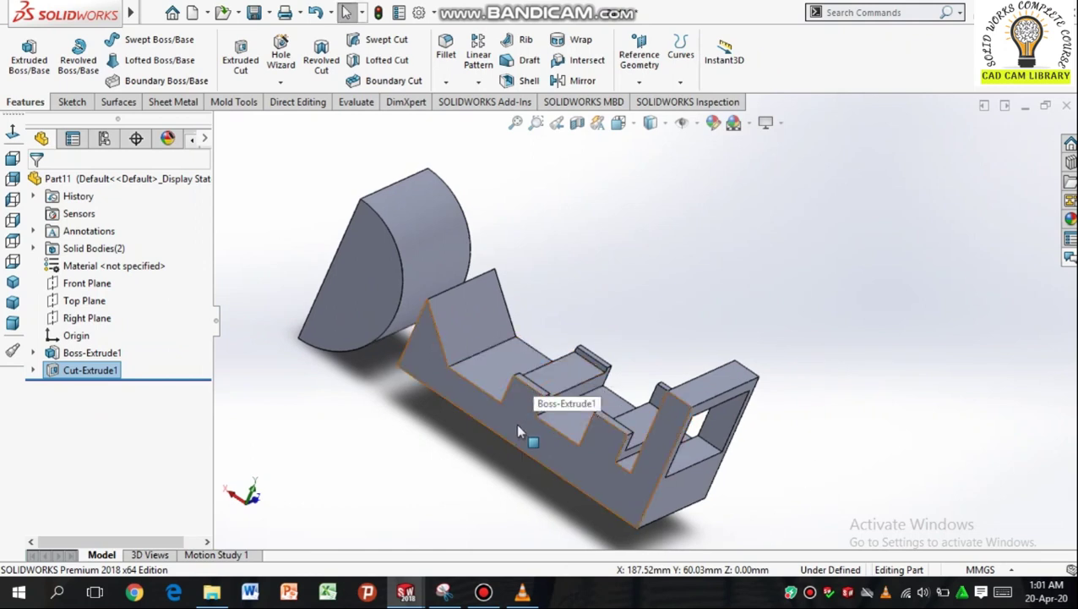
- Edit the cut to end Up To Surface at the half-cylinder's curved face, and apply the change
right_click(85, 374)
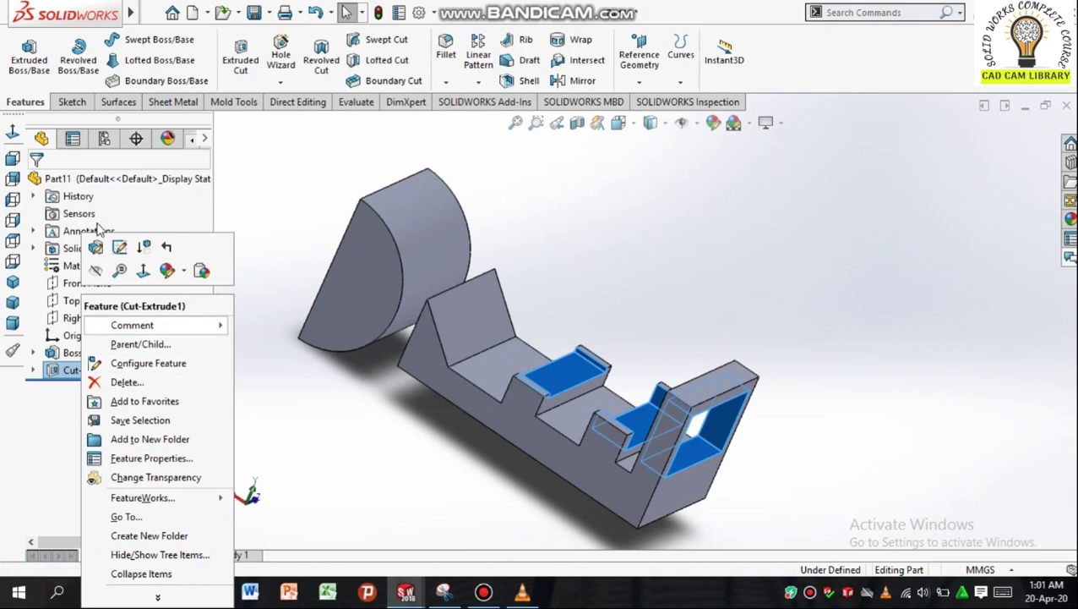
left_click(96, 248)
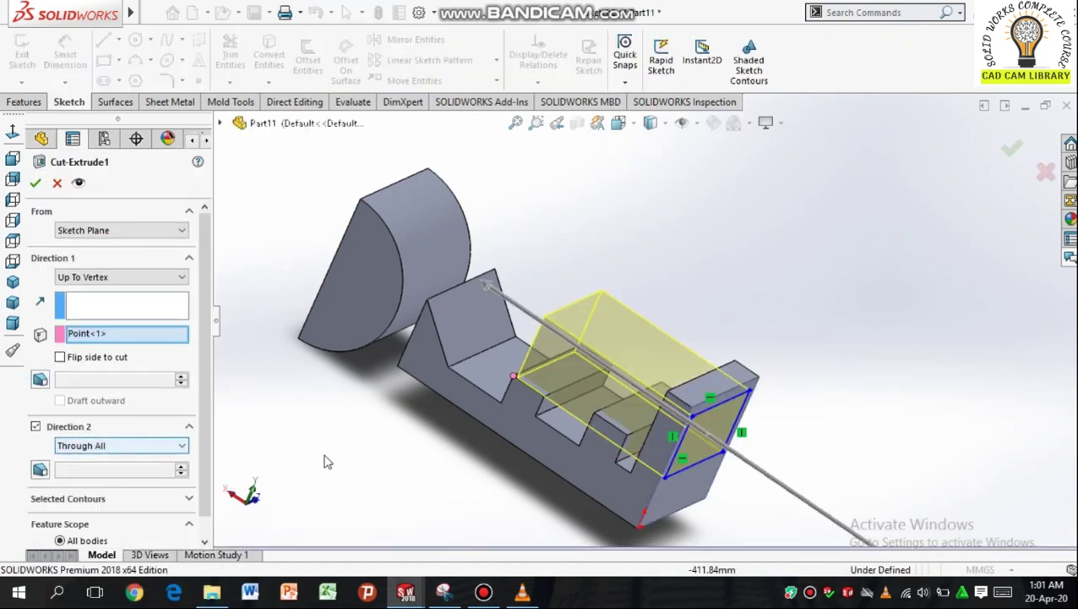
left_click(181, 277)
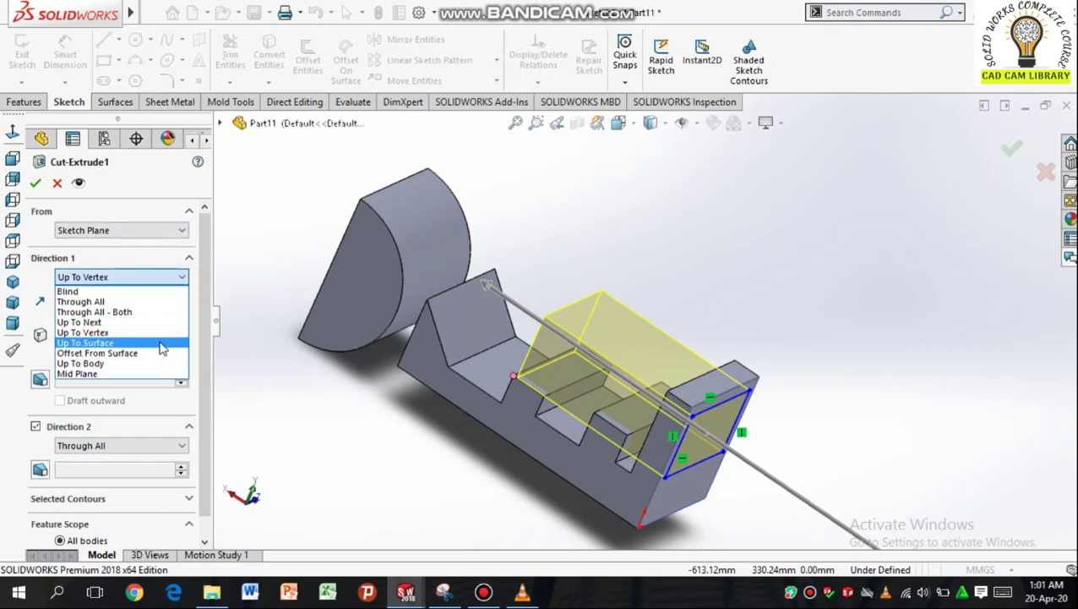
left_click(162, 344)
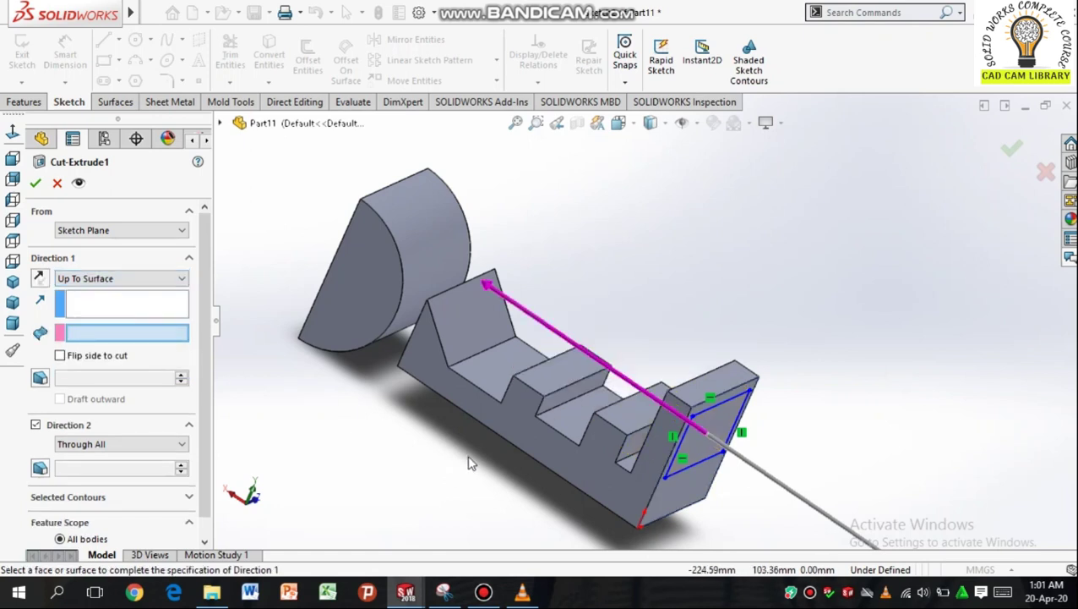
middle_click_drag(438, 240, 490, 296)
left_click(445, 245)
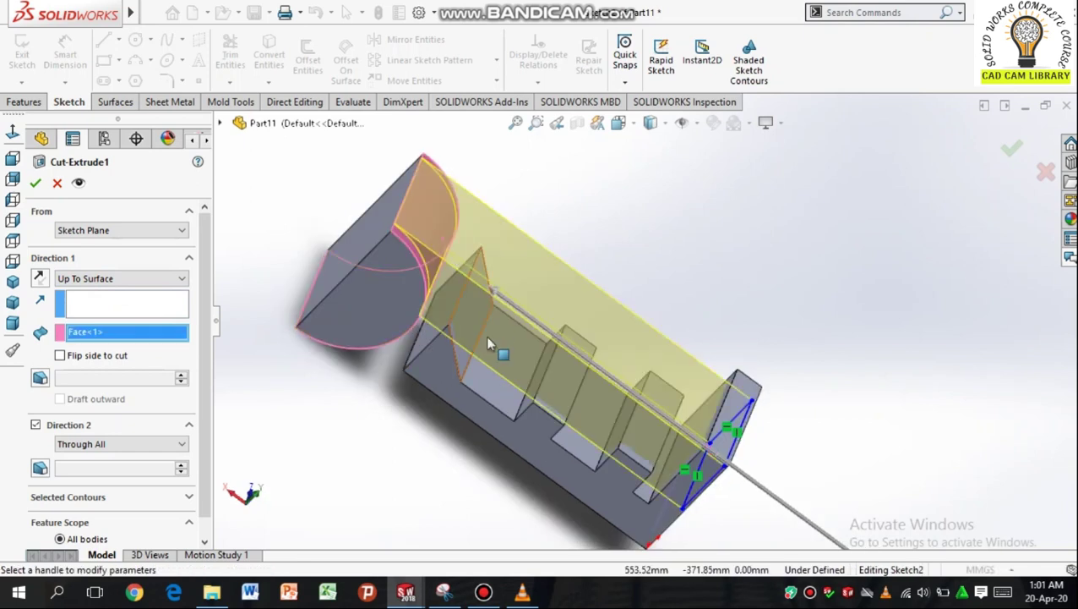
left_click(34, 185)
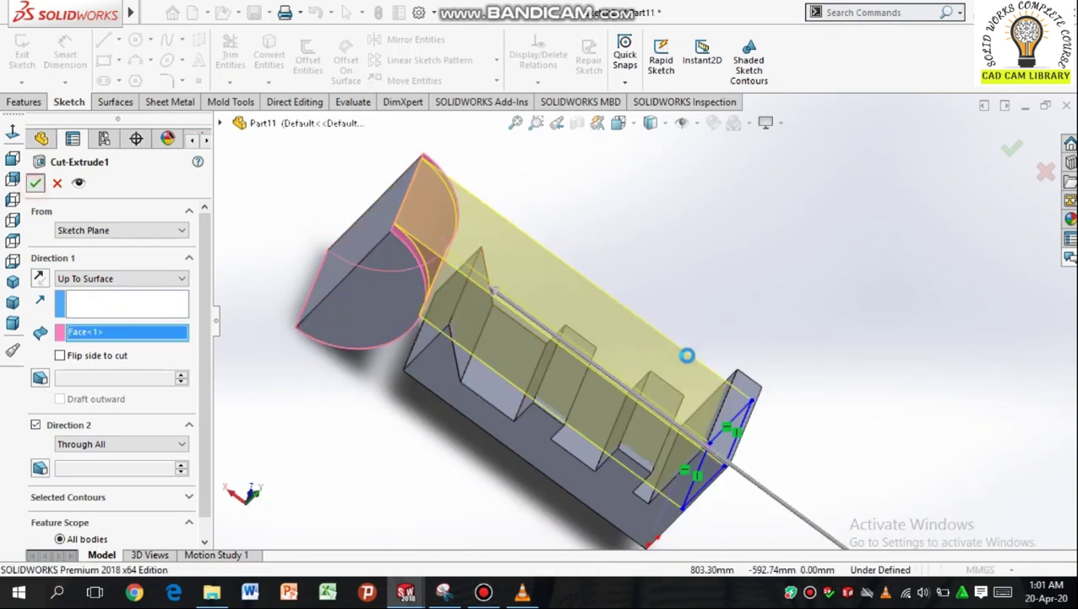
middle_click_drag(731, 324, 539, 341)
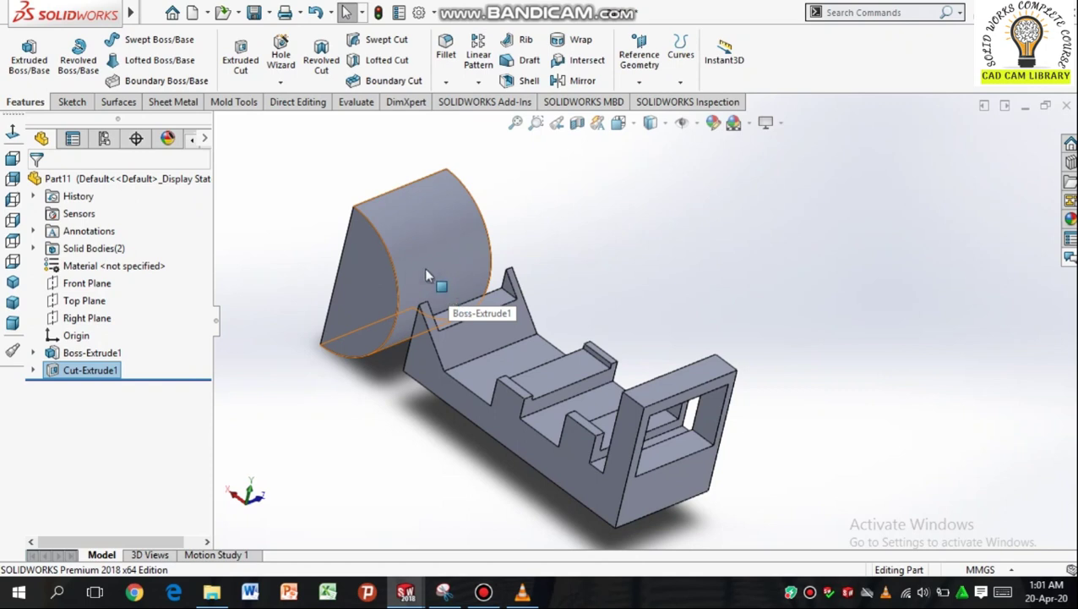
- Edit the cut's first direction to Offset From Surface, using the wedge's face toward the half-cylinder as the reference
right_click(105, 373)
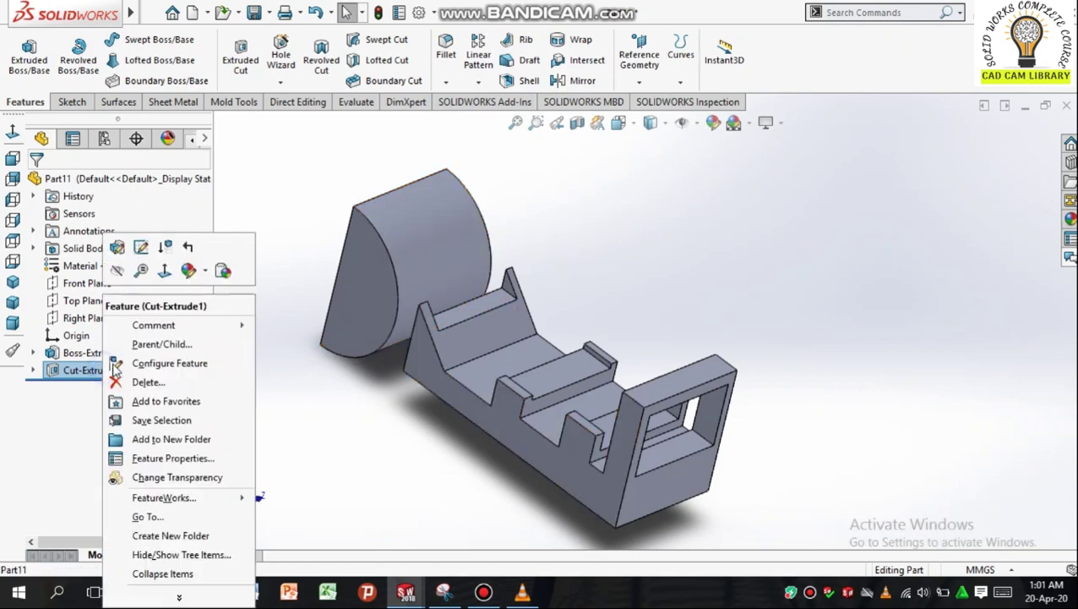
left_click(119, 243)
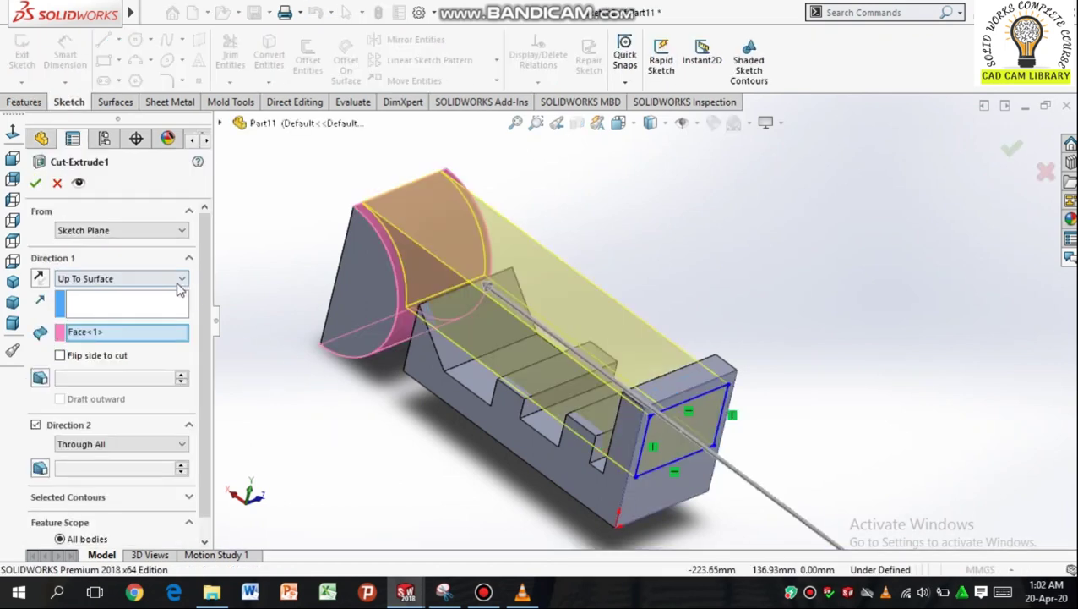
left_click(179, 281)
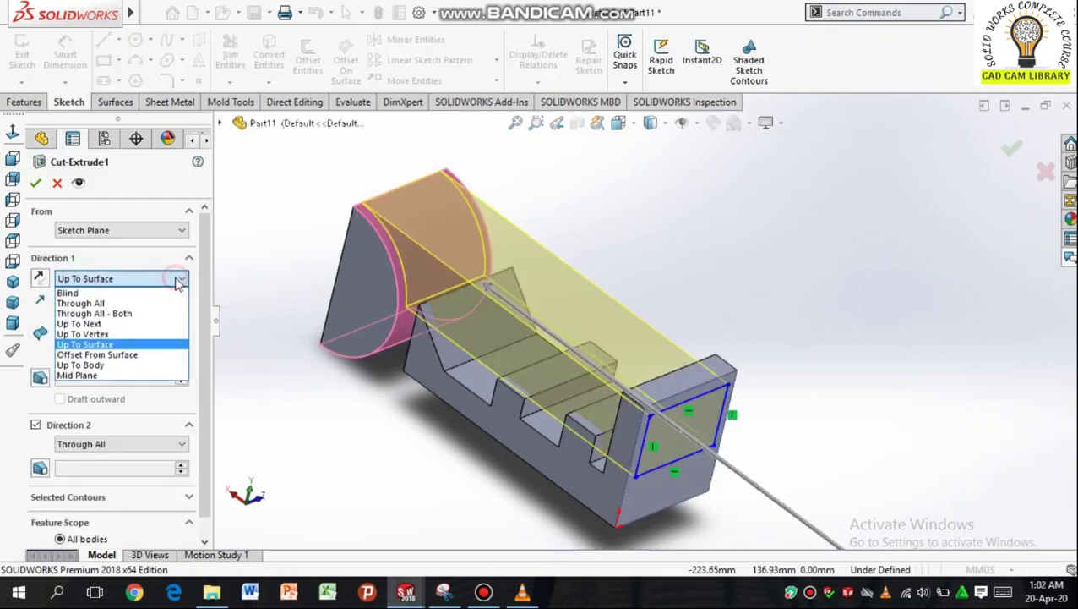
left_click(175, 359)
middle_click_drag(443, 475, 385, 441)
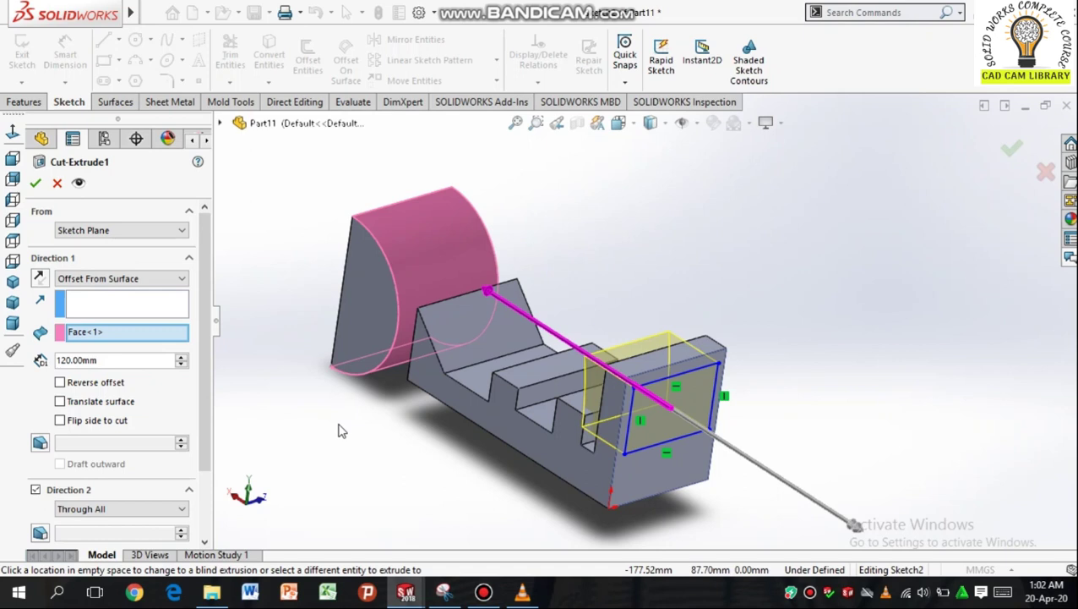
middle_click_drag(352, 431, 402, 493)
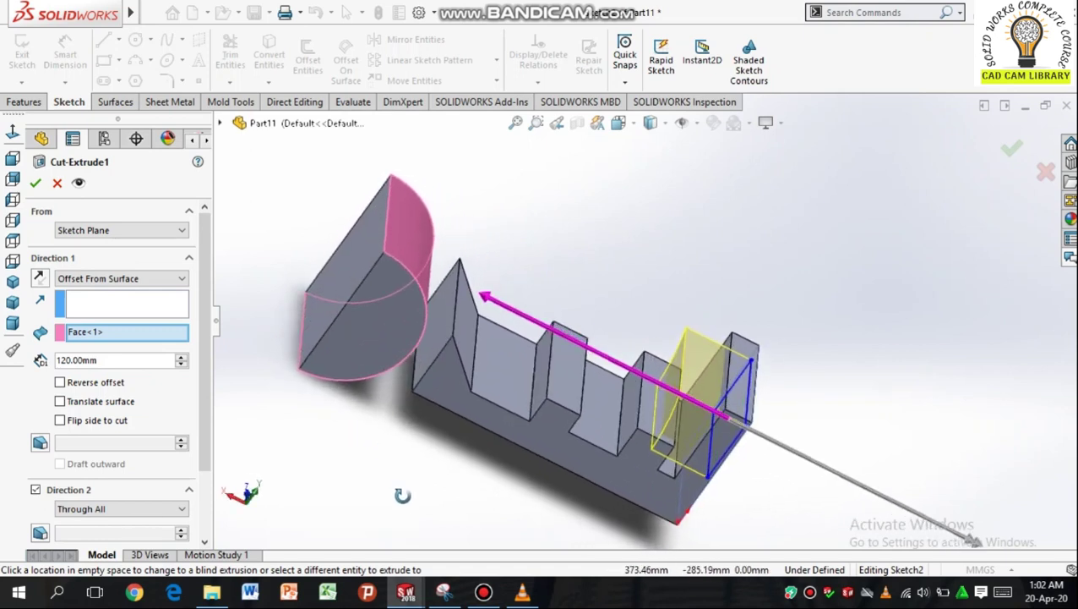
left_click(448, 309)
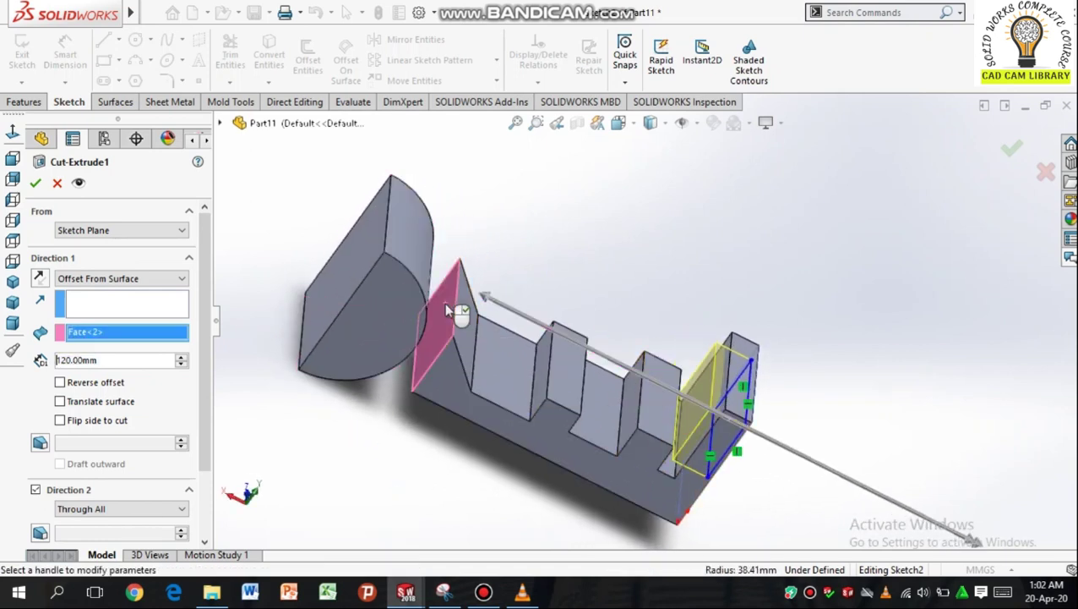
- Try an offset distance of 4 mm, set it to 3 mm instead, and apply the change to the cut
double_click(134, 363)
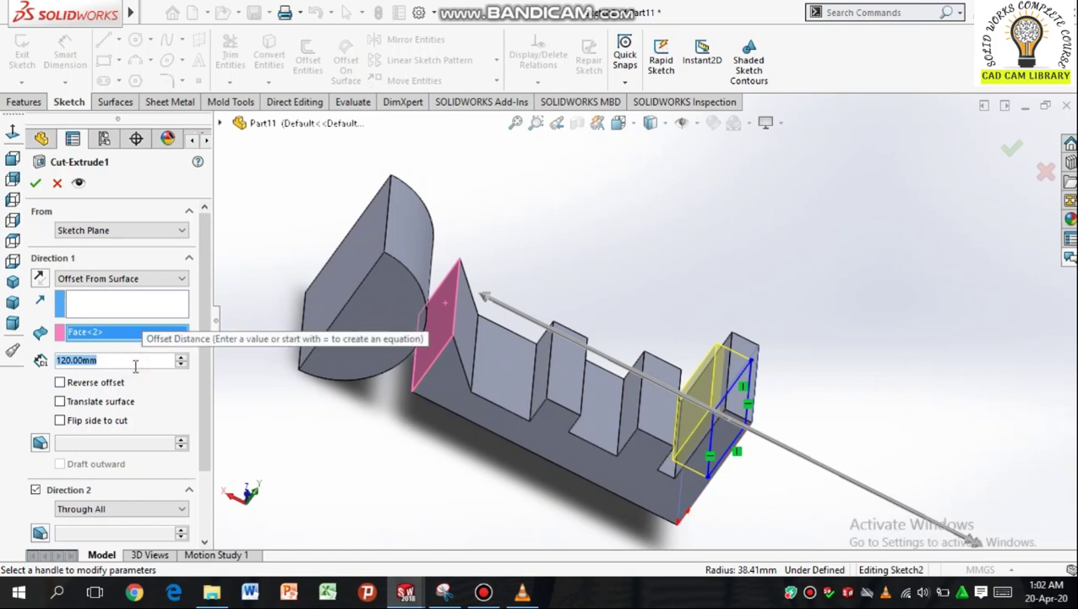
type("4")
key("Return")
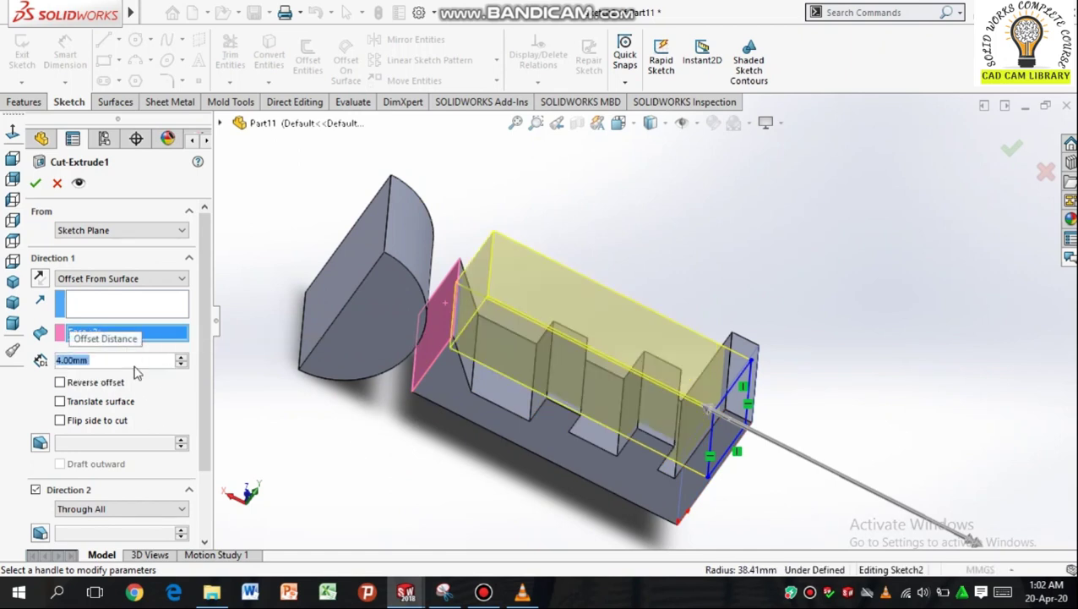
type("3")
key("Return")
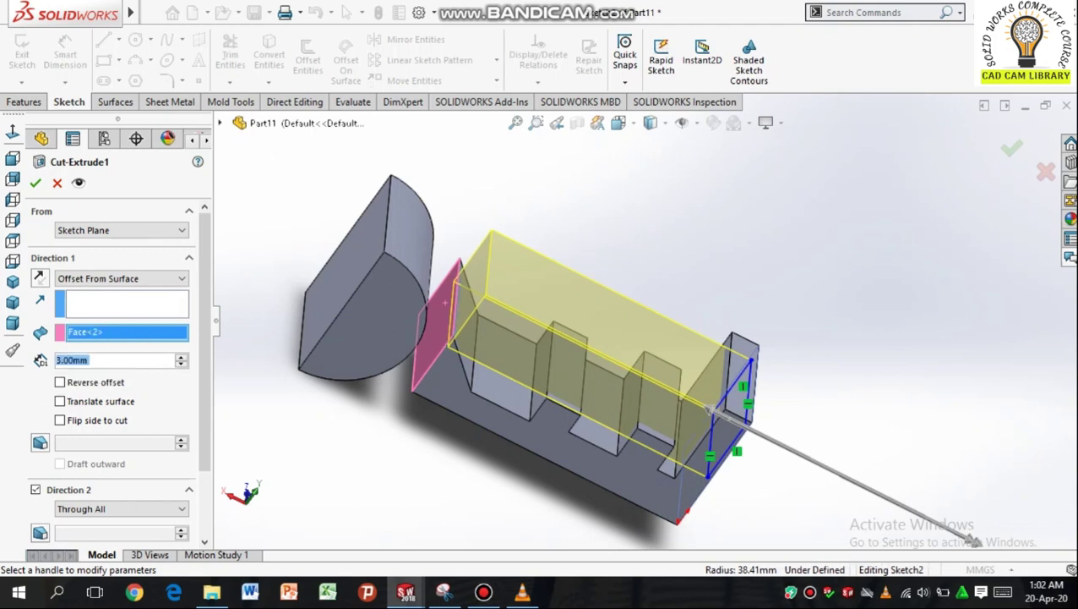
left_click(38, 183)
- Edit the existing cut, try Up To Body as its first direction's end condition, and change it to Mid Plane
middle_click_drag(699, 468, 620, 448)
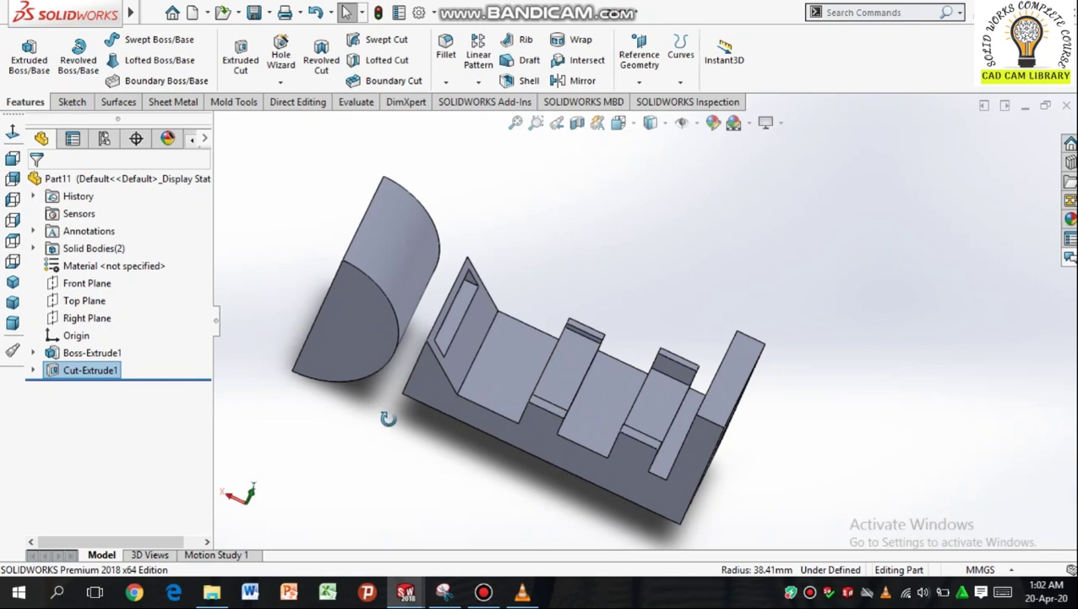
middle_click_drag(388, 418, 430, 376)
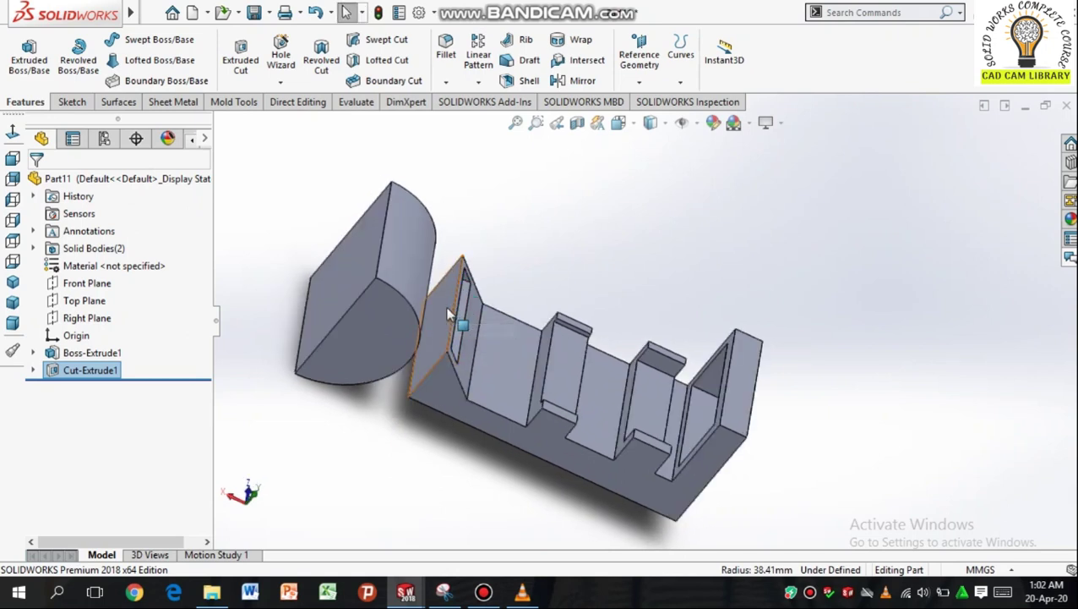
middle_click_drag(488, 442, 457, 415)
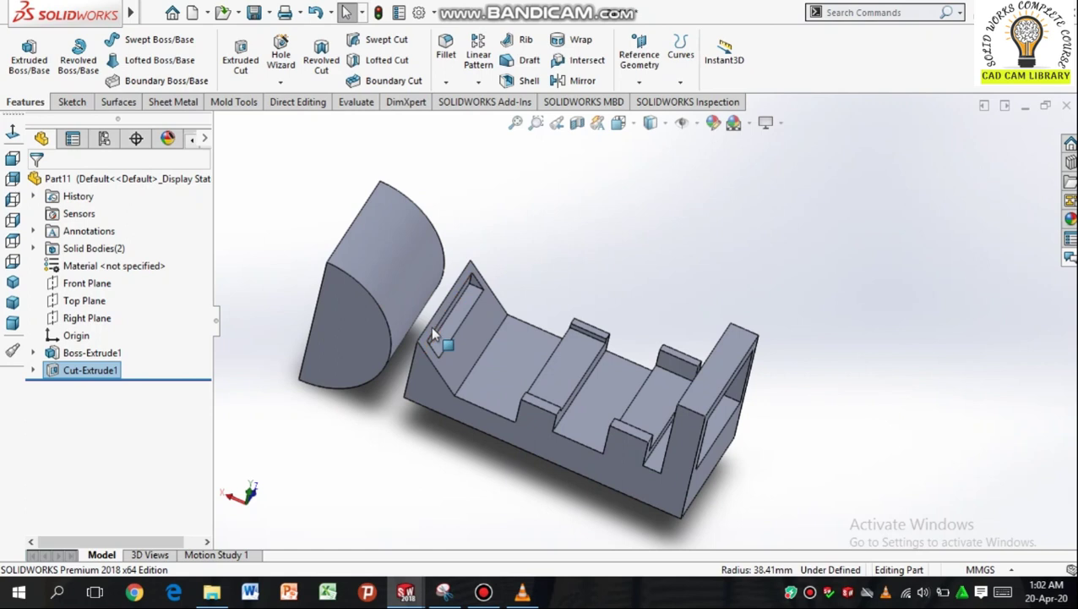
middle_click_drag(341, 423, 485, 341)
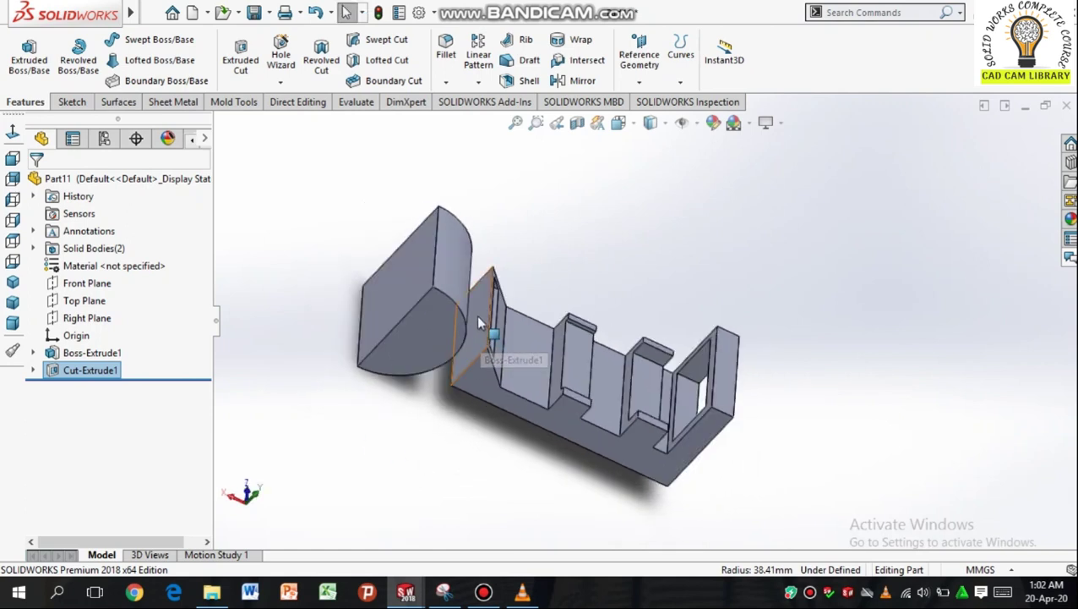
right_click(119, 373)
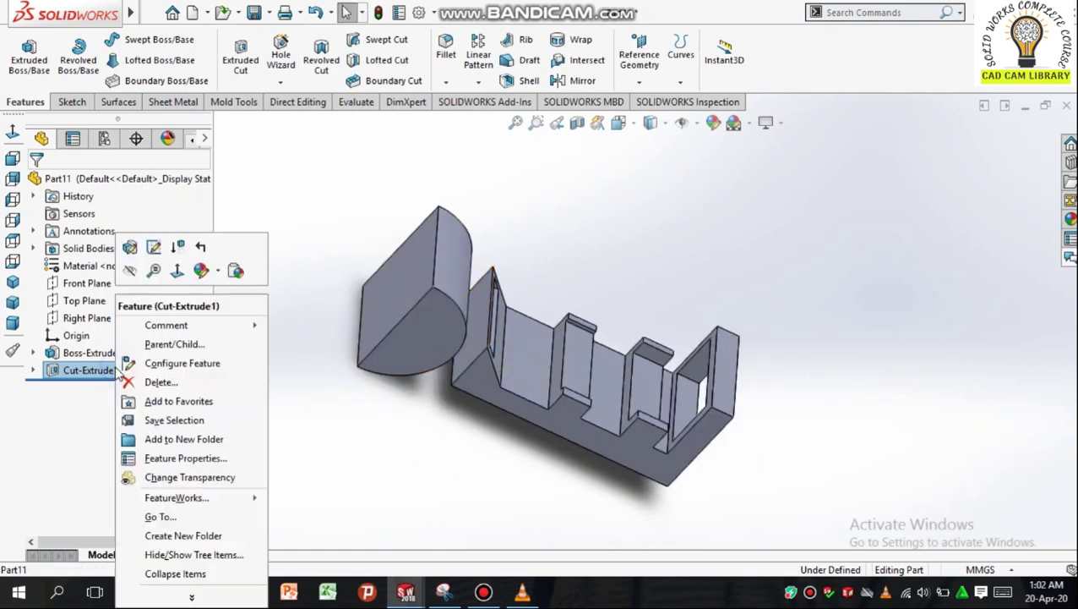
left_click(141, 257)
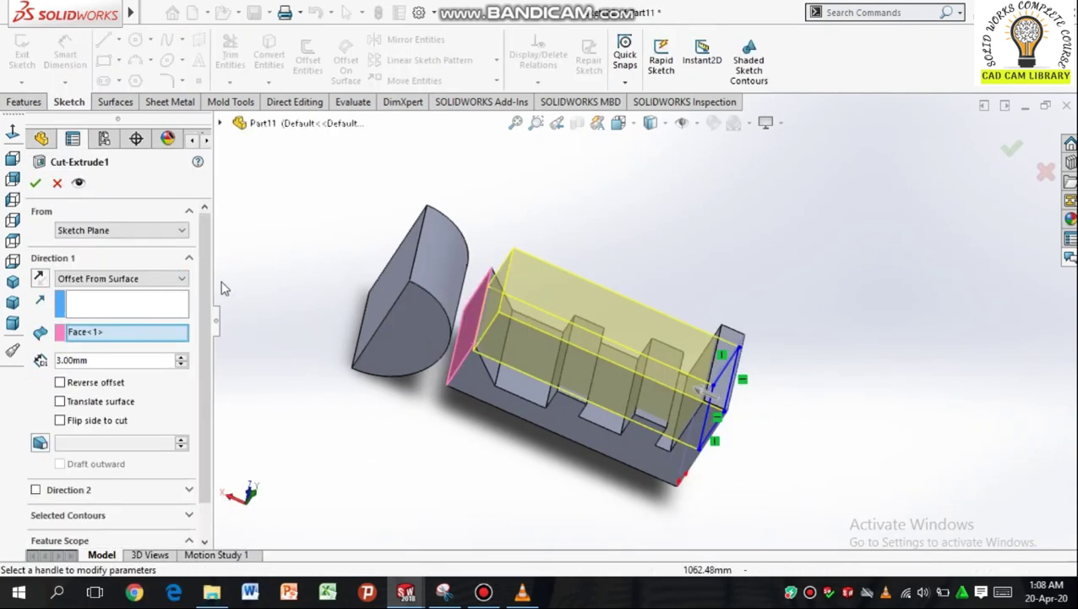
left_click(182, 278)
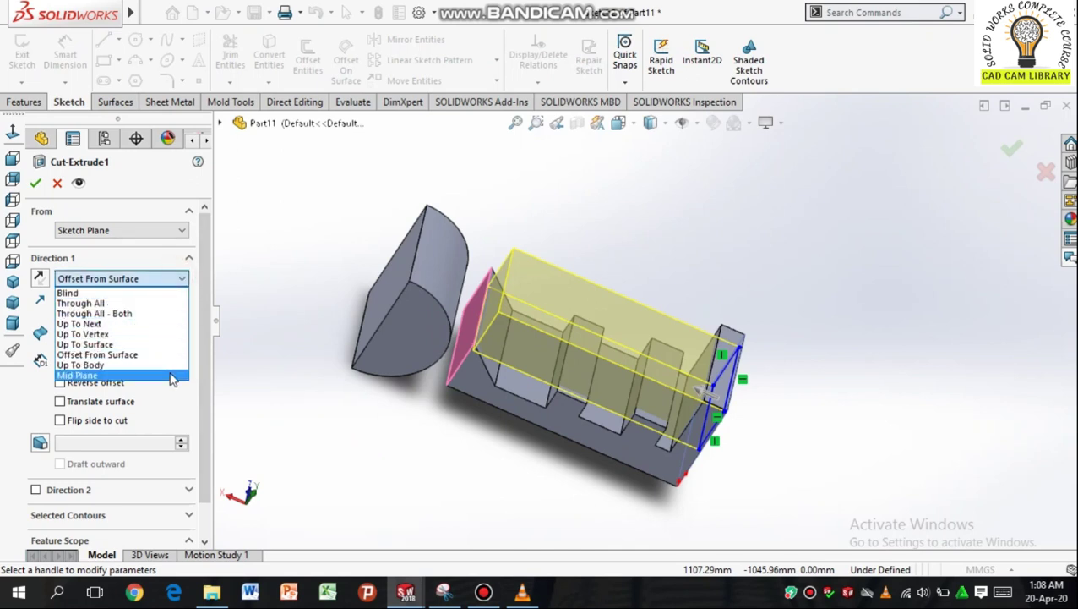
left_click(169, 365)
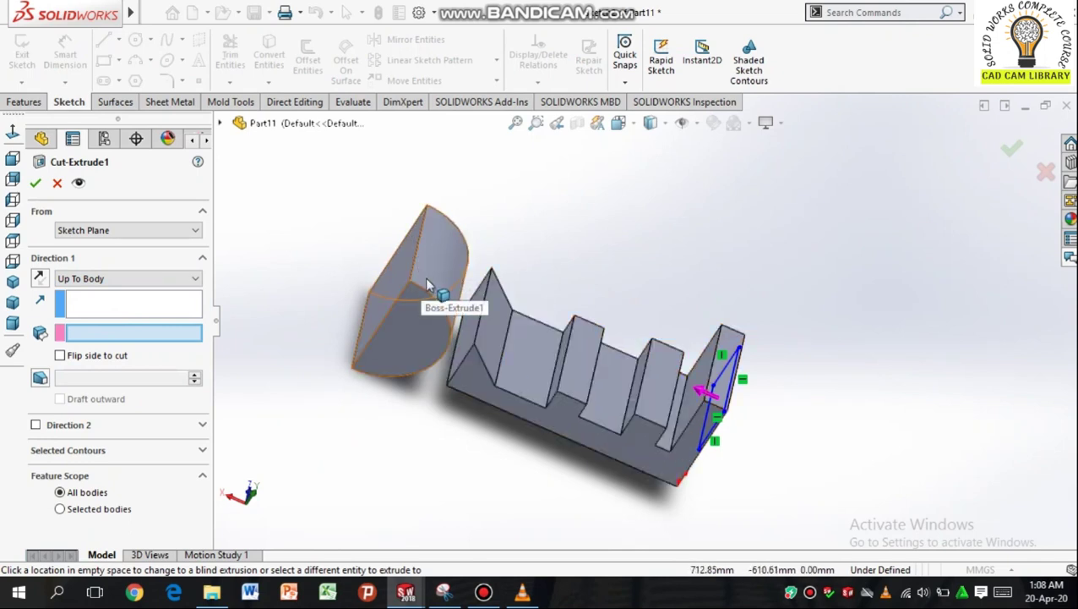
left_click(179, 281)
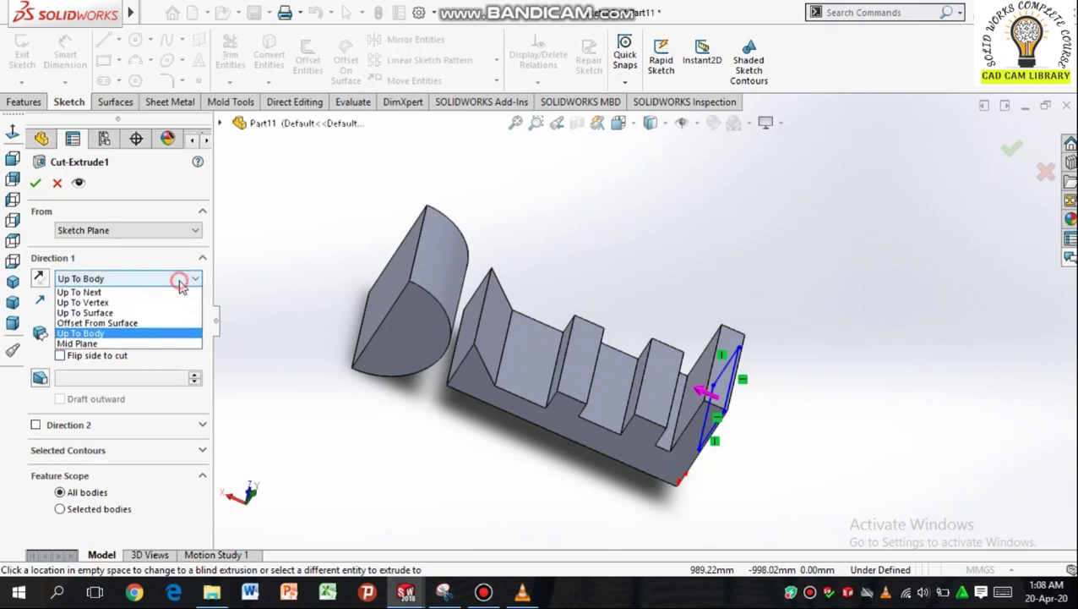
left_click(179, 375)
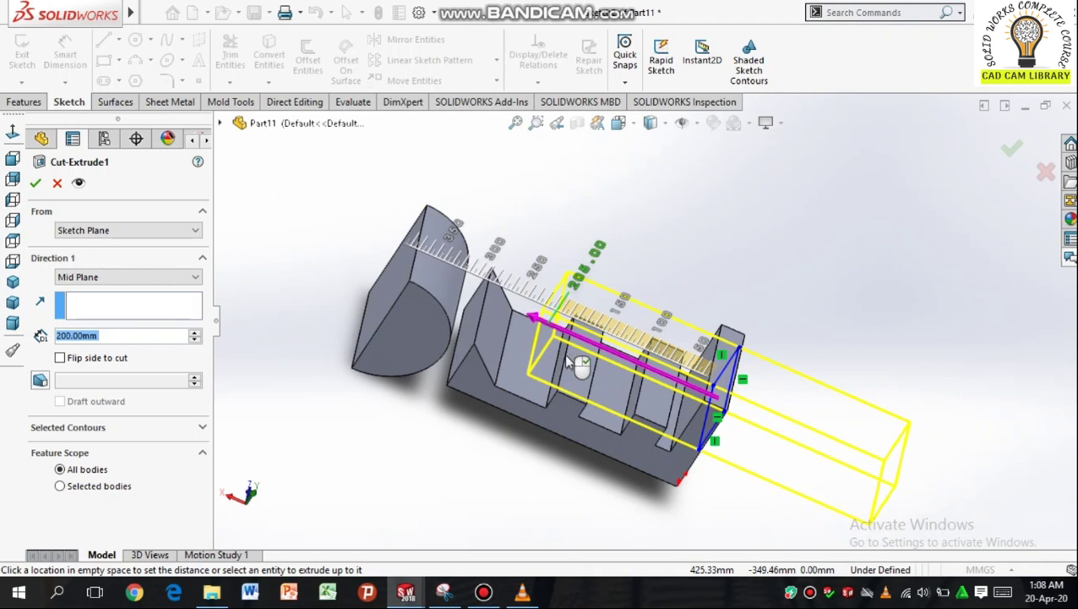
- Try a Mid Plane depth of 225 mm for the cut, set it to 1 mm instead, and apply the change
left_click(521, 336)
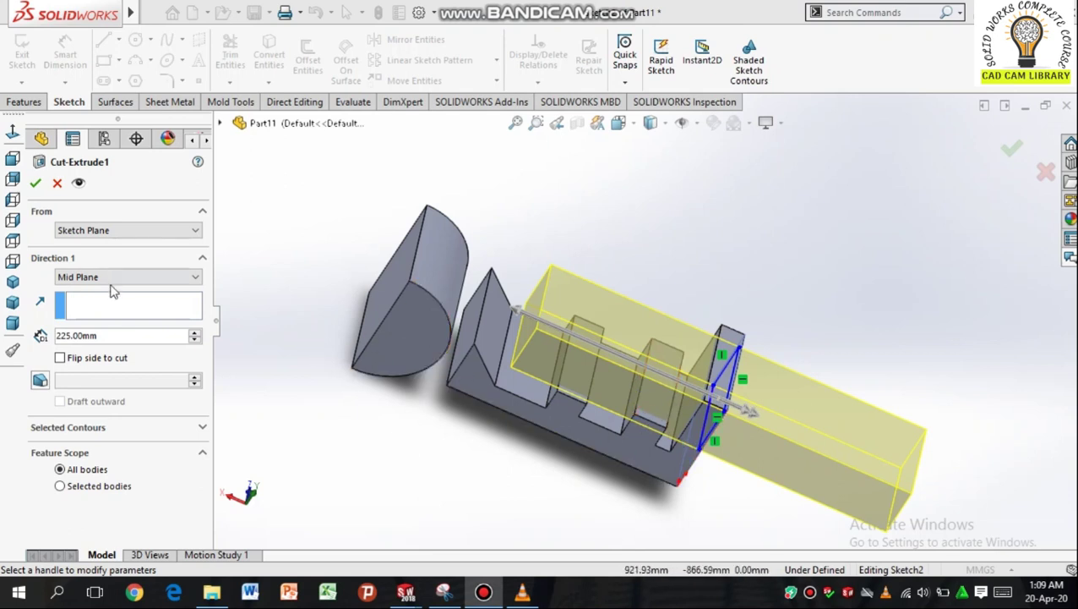
left_click(123, 337)
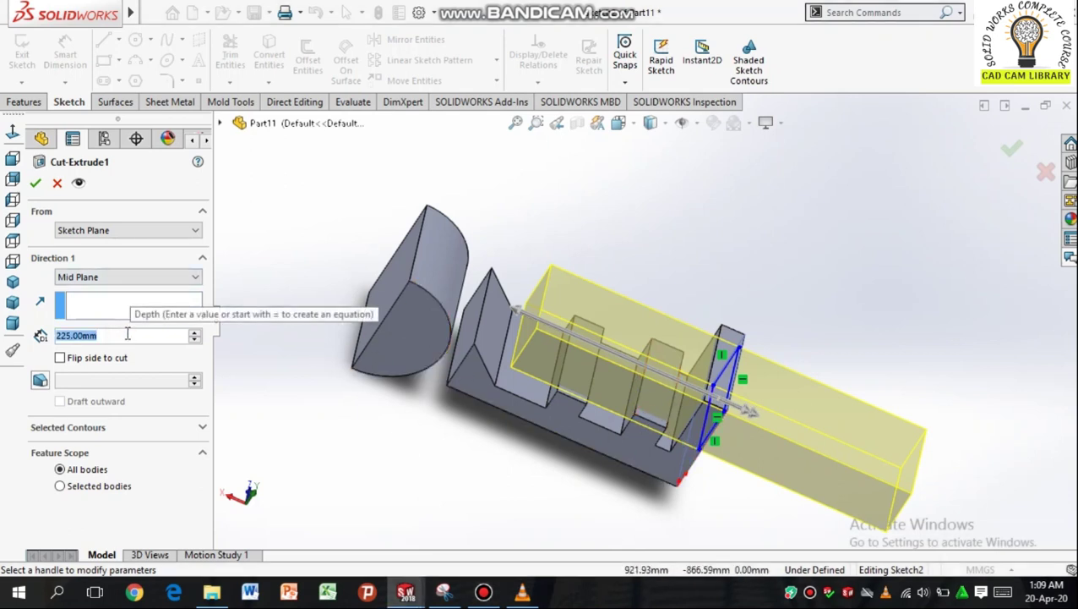
type("1")
key("Return")
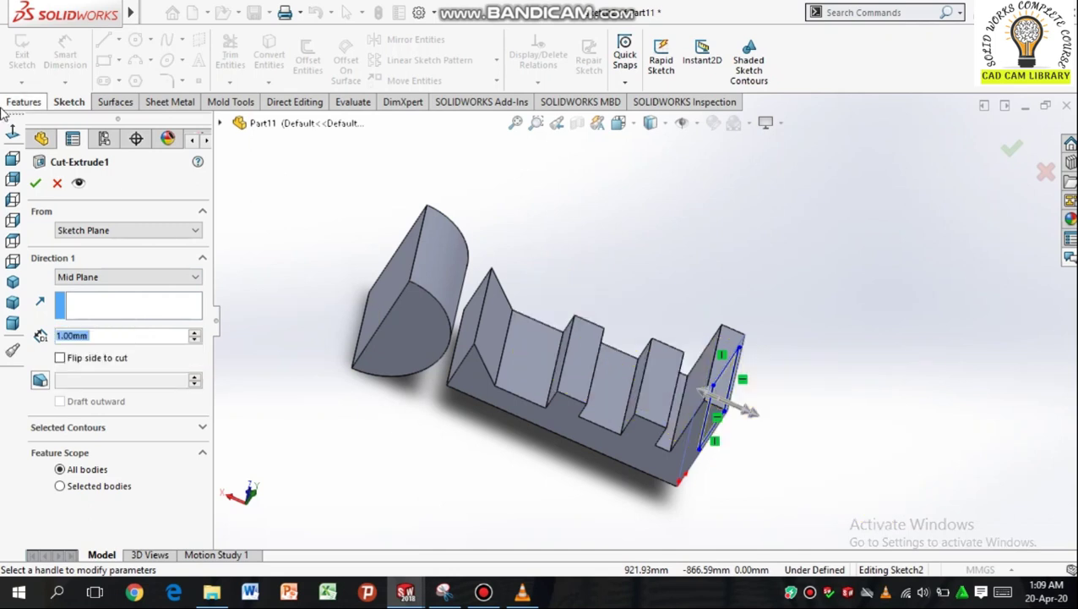
left_click(36, 188)
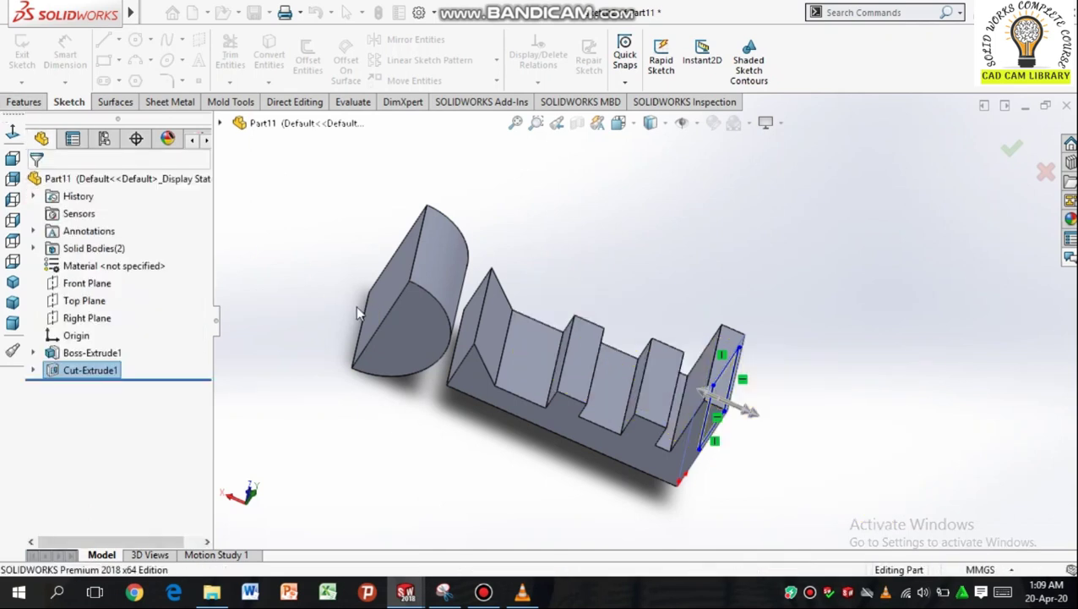
- Try pale cyan as the whole part's color, choose bright cyan (red 0, green 255) instead, and apply it
middle_click_drag(414, 438, 386, 373)
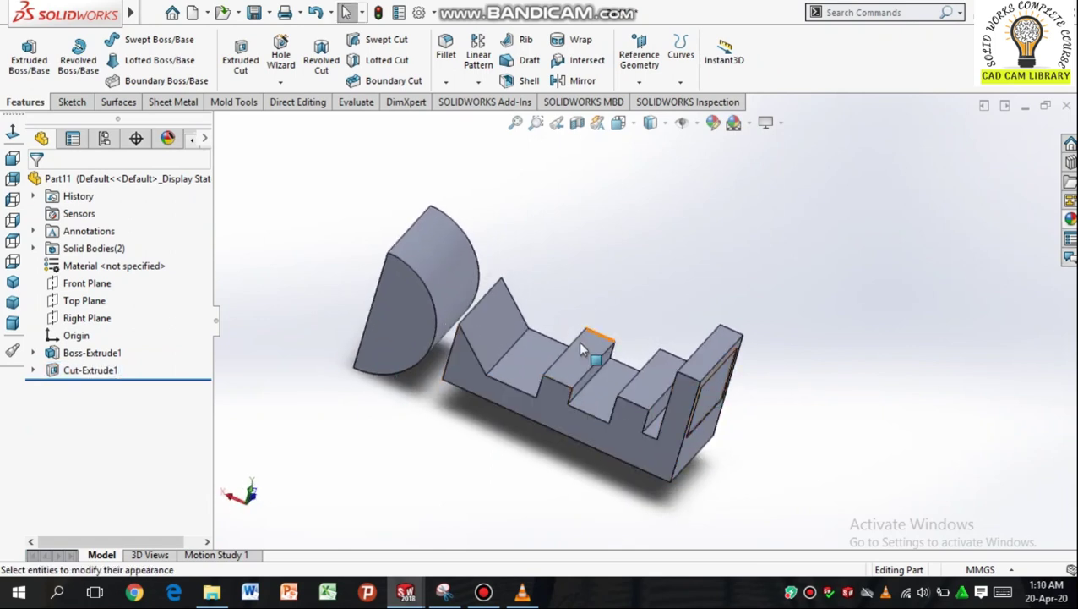
left_click(710, 128)
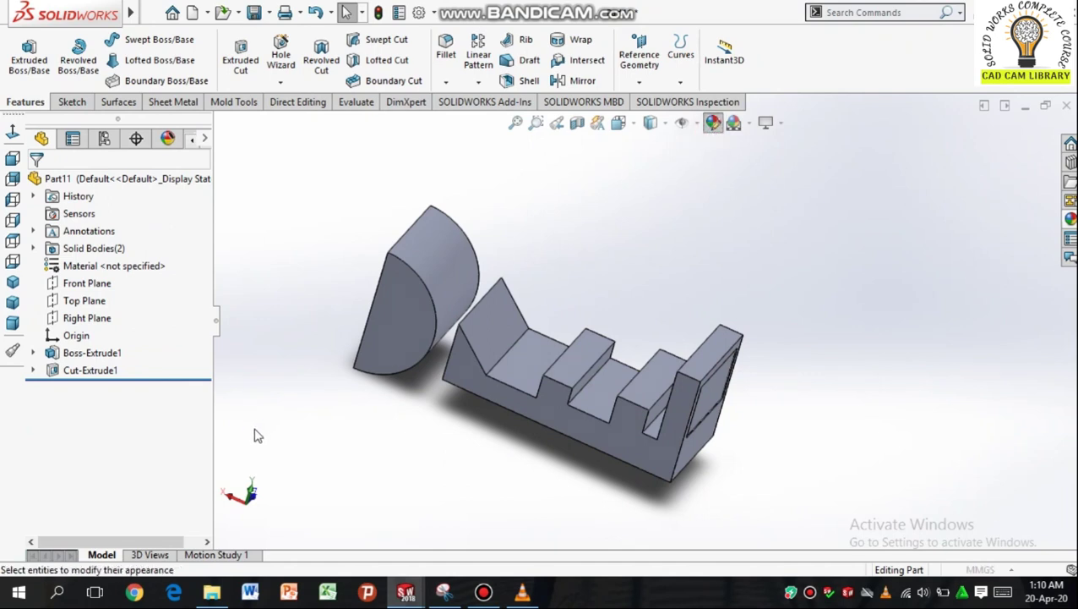
left_click_drag(207, 311, 202, 362)
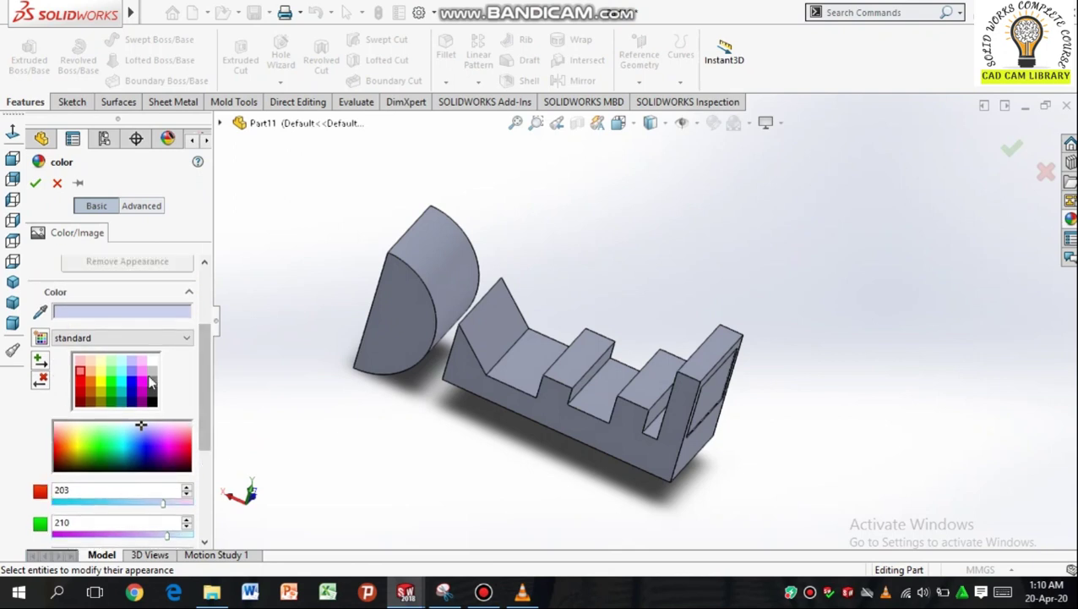
left_click(122, 363)
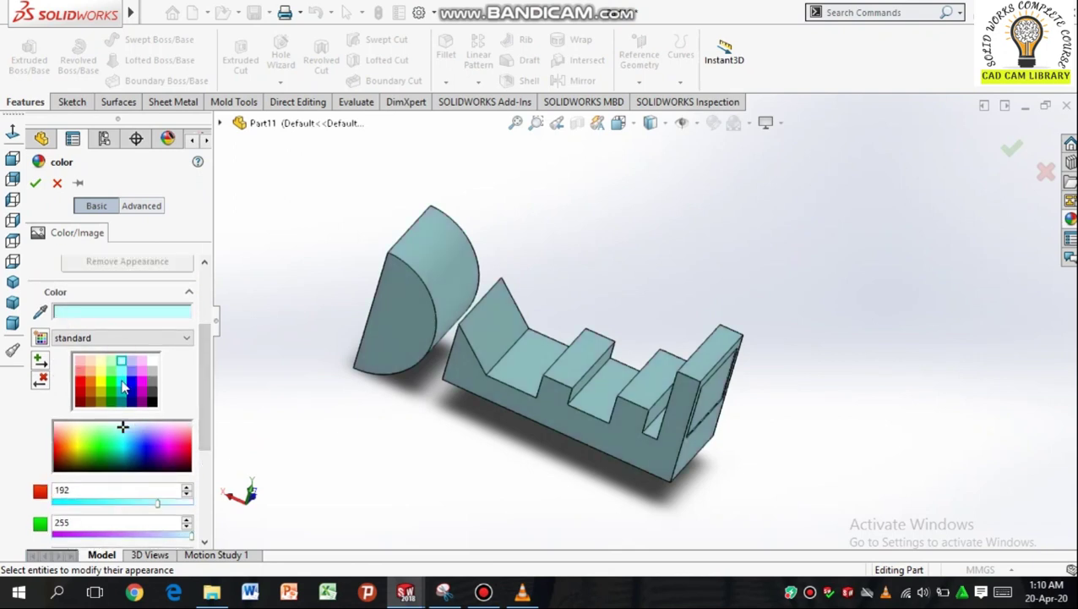
left_click(122, 384)
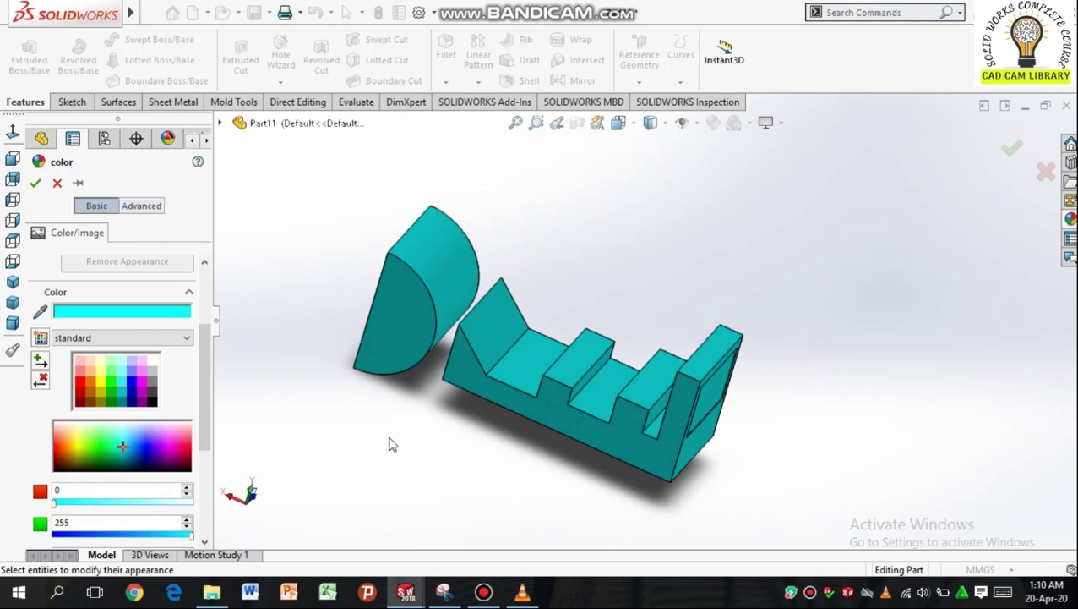
left_click(36, 185)
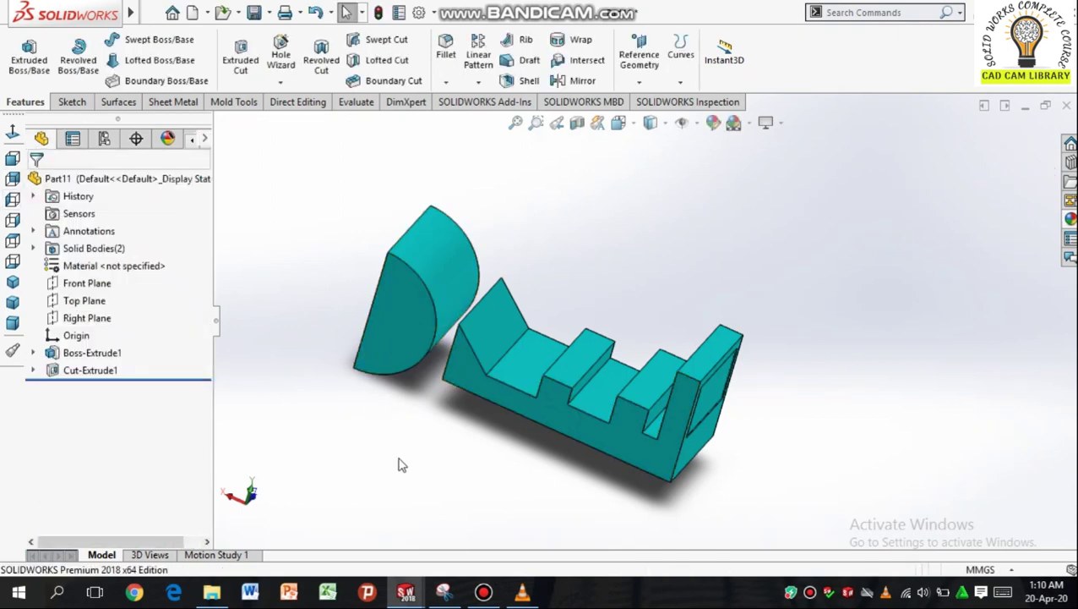
middle_click_drag(452, 479, 889, 452)
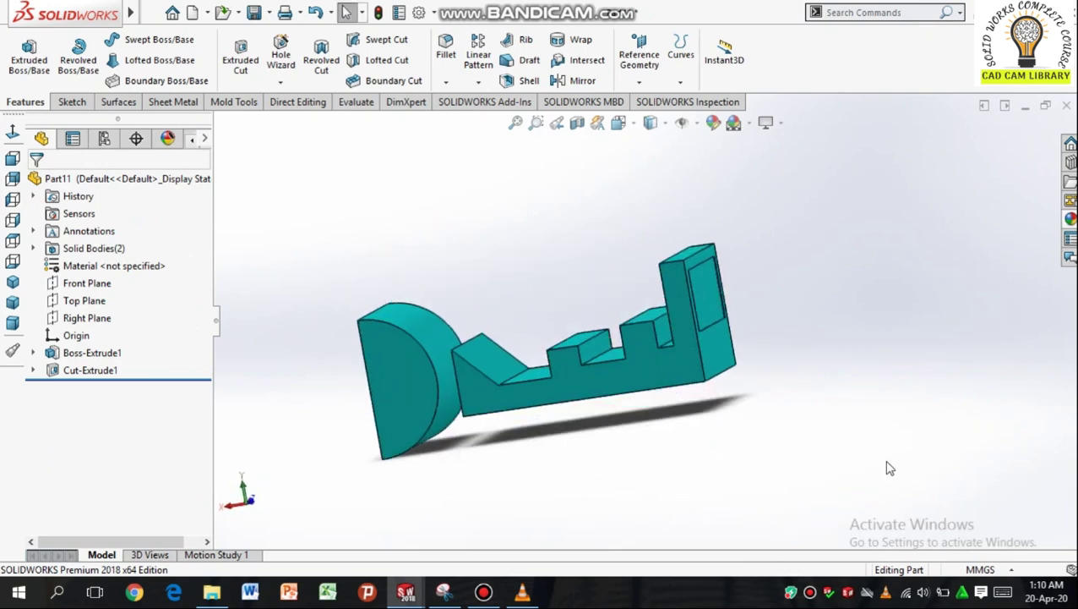